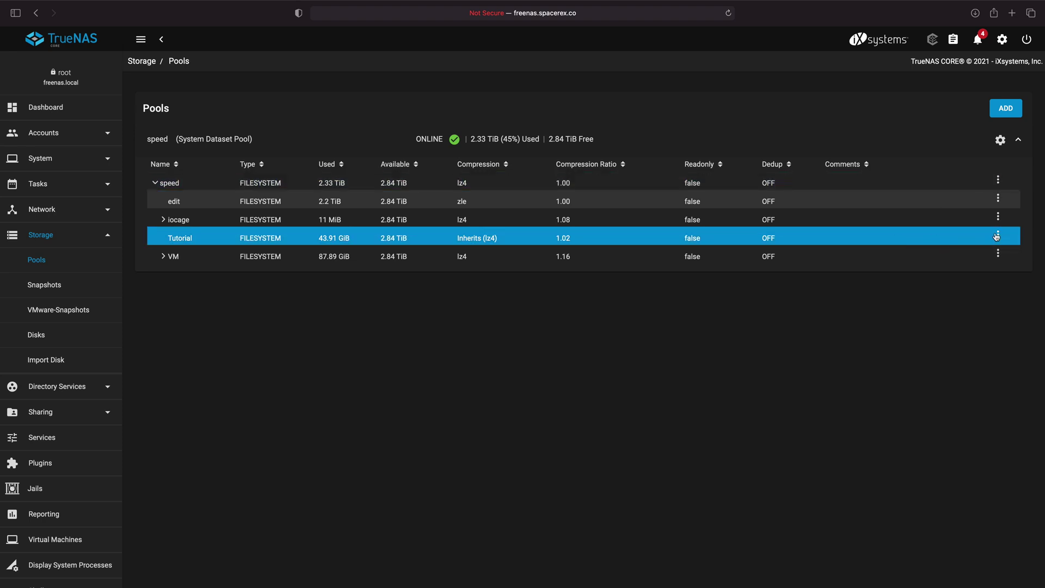
Open Create Snapshot from the speed/Tutorial dataset's row menu
left_click(996, 236)
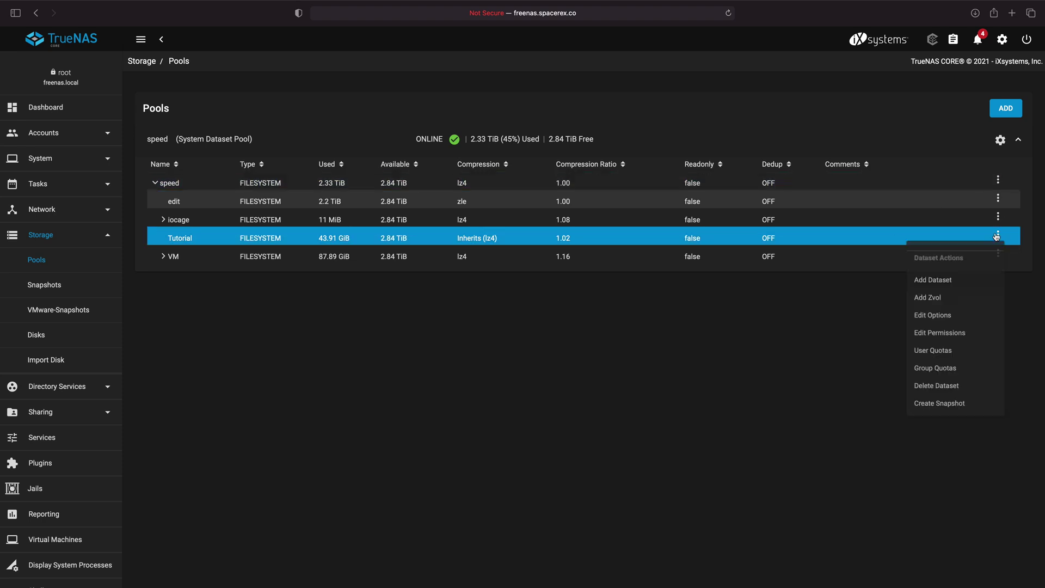
left_click(937, 413)
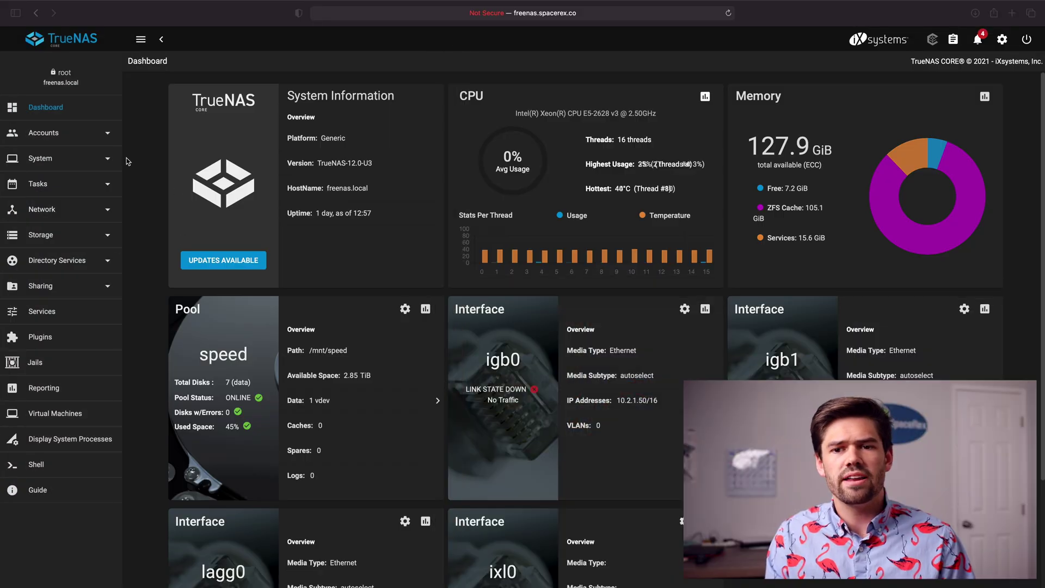
Go to Storage > Pools, glance at the mounted Tutorial share in Finder, then return
left_click(82, 233)
left_click(82, 254)
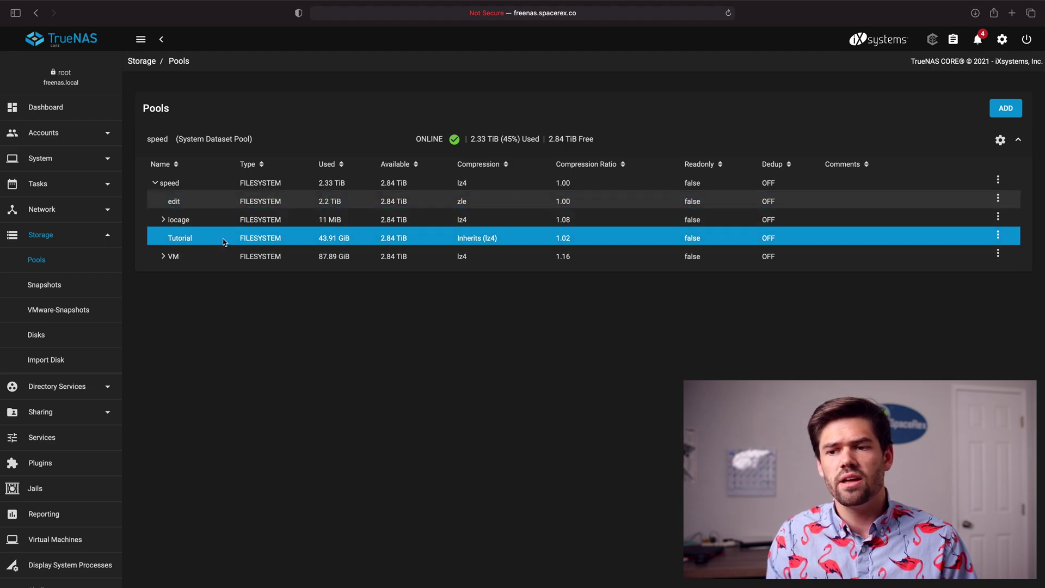
key("ctrl+Left")
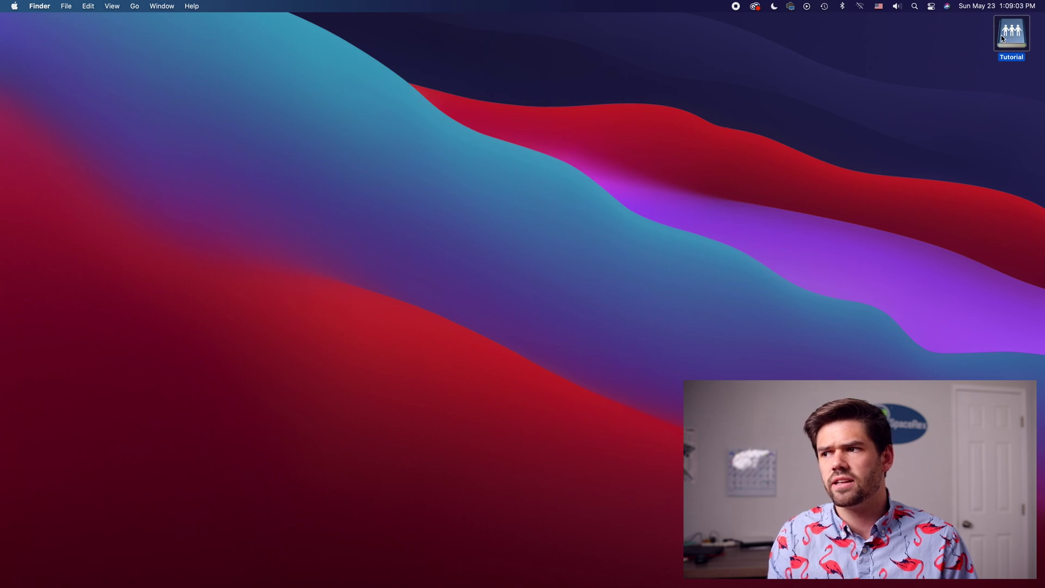
double_click(1001, 35)
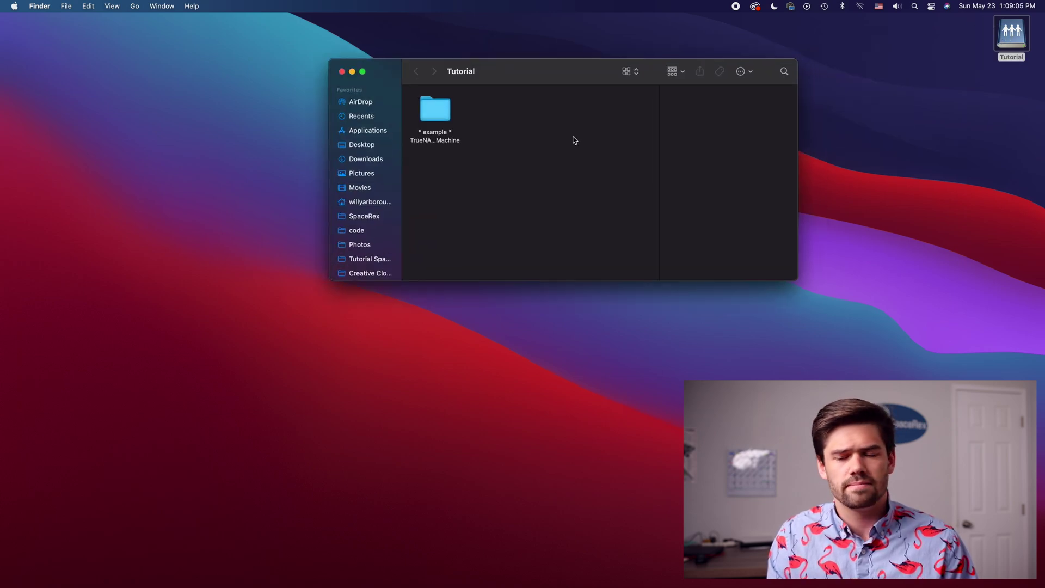
key("ctrl+Right")
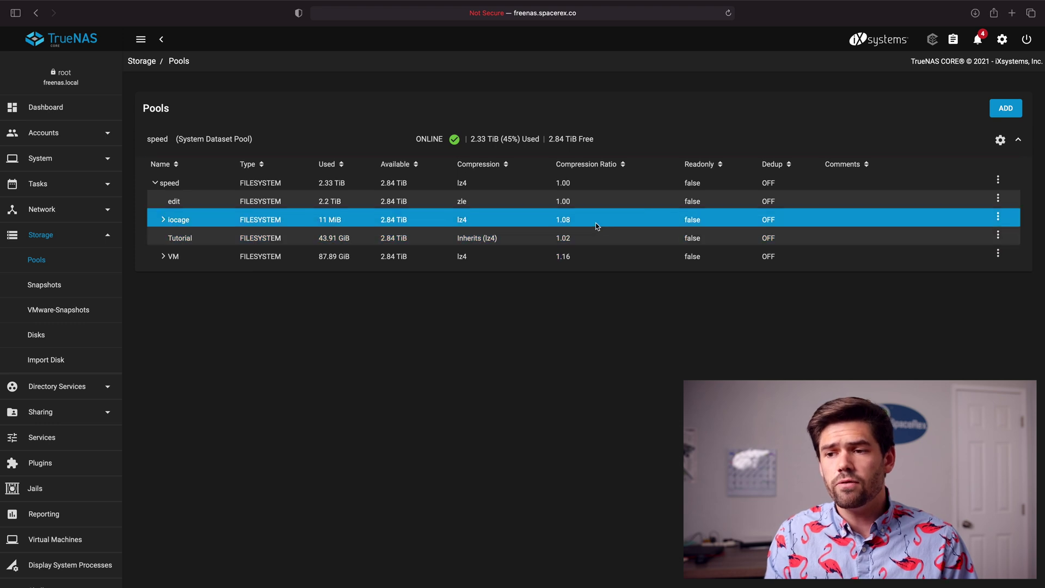
Create a recursive snapshot of speed/Tutorial named tutorialSnap and dismiss the success message
left_click(996, 236)
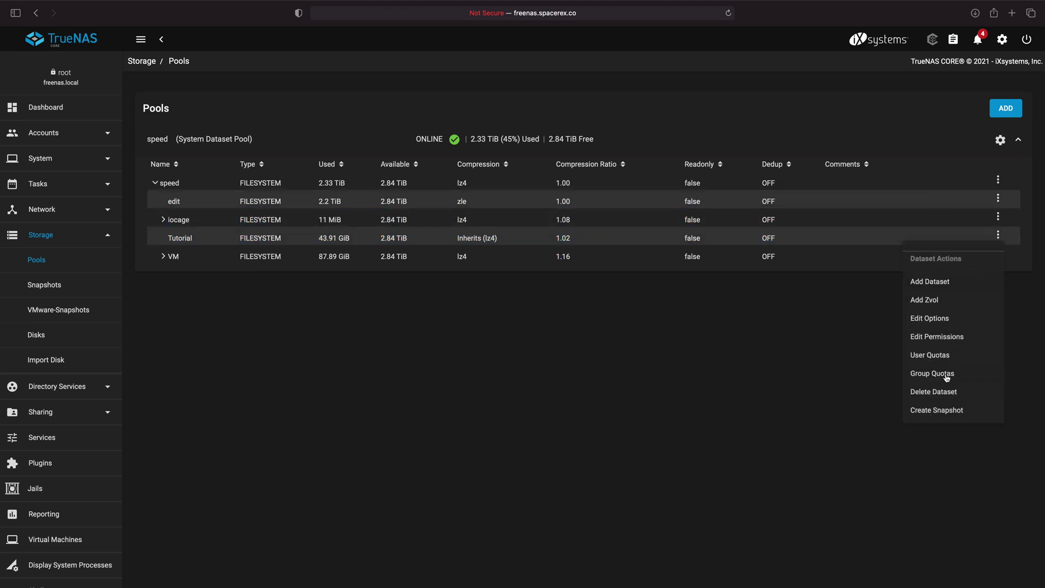
left_click(938, 416)
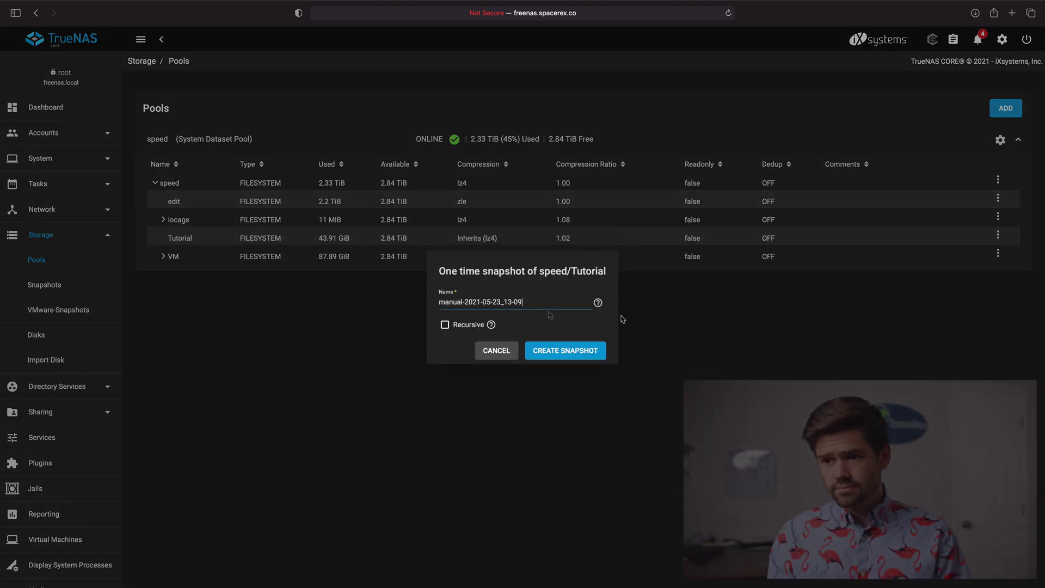
triple_click(543, 300)
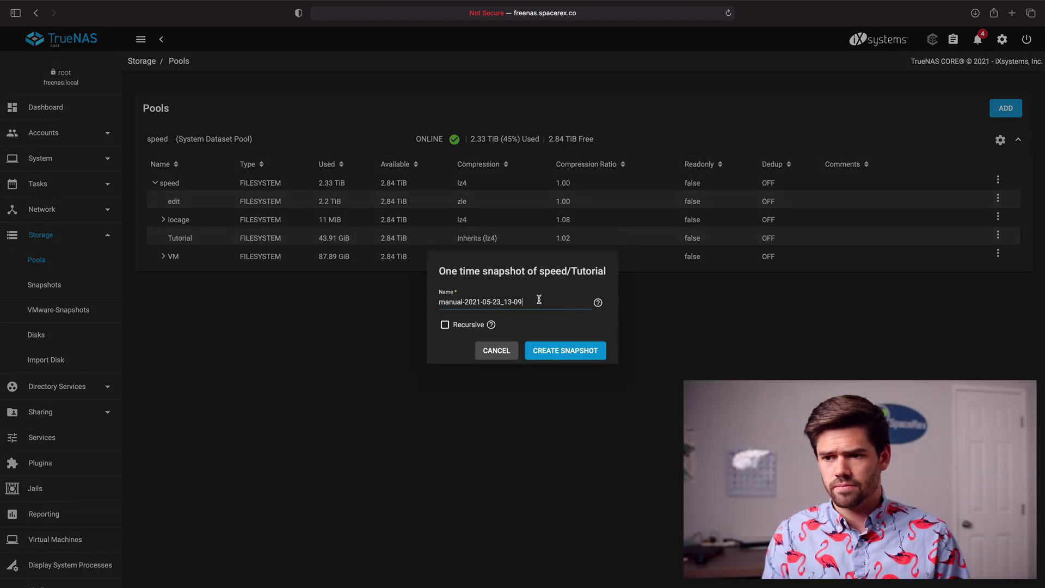
type("tutorialSnap")
left_click(451, 325)
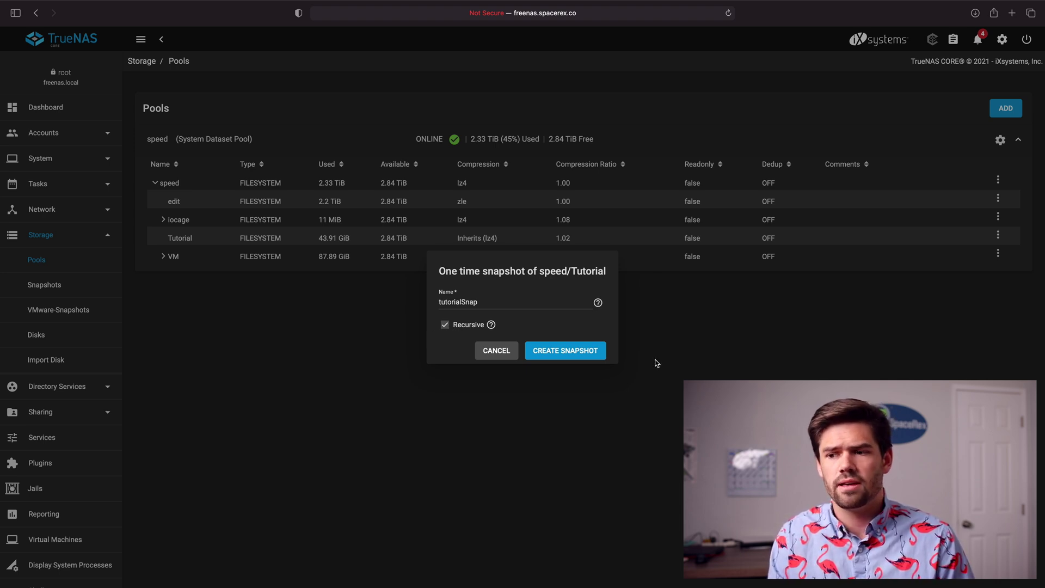
left_click(561, 355)
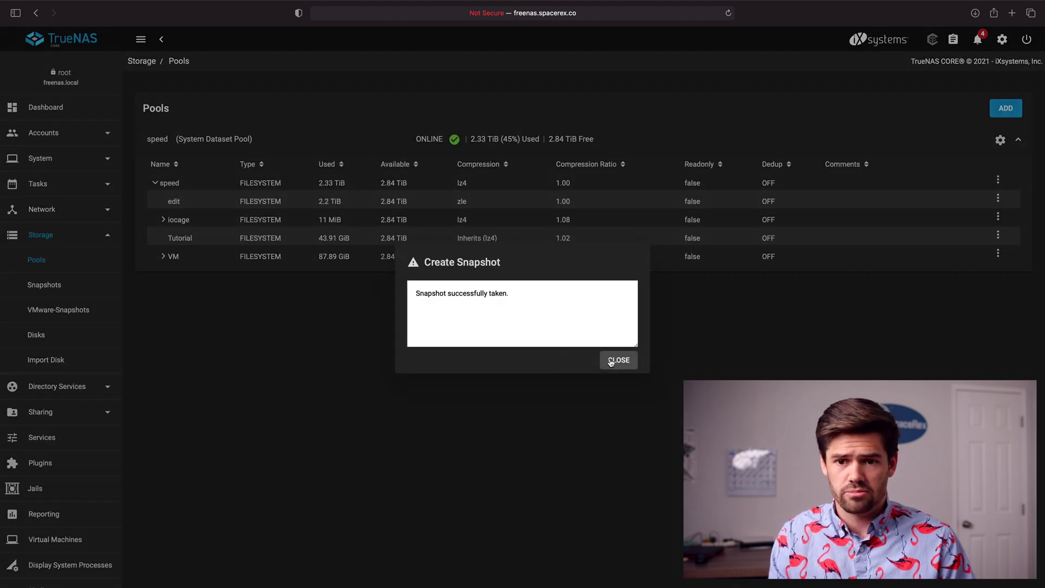
left_click(611, 361)
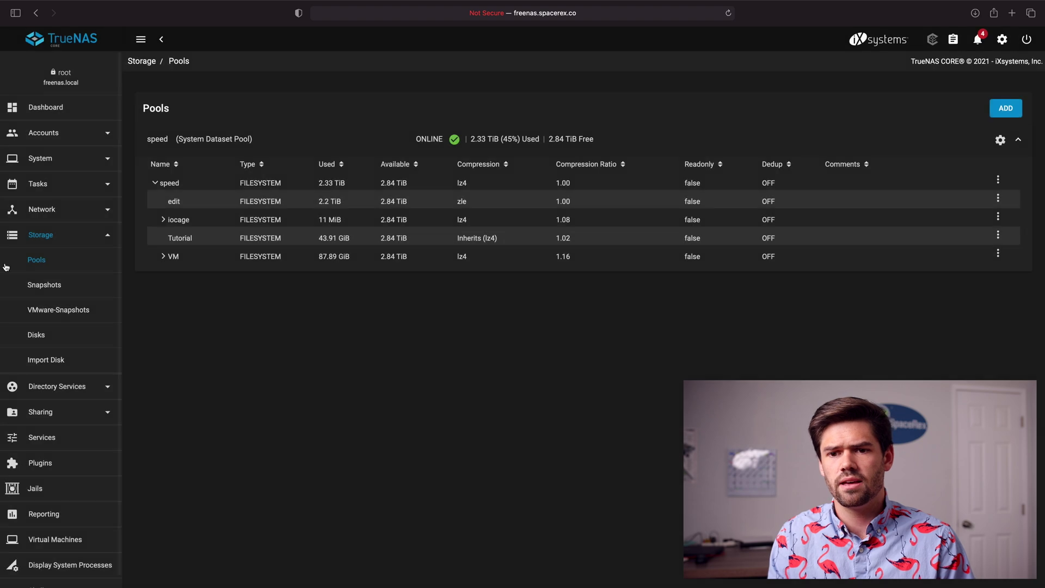
Open Storage > Snapshots to see tutorialSnap listed beside presize
left_click(45, 285)
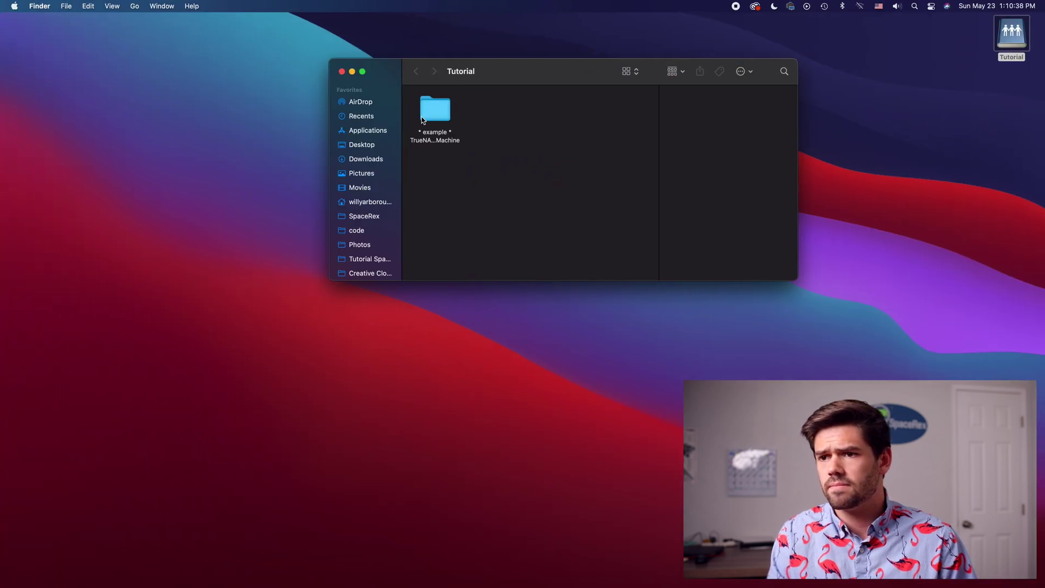
In the * example * TrueNAS TimeMachine folder, move OLDTrueNAS TimeMachine to the Trash rather than deleting permanently
double_click(430, 109)
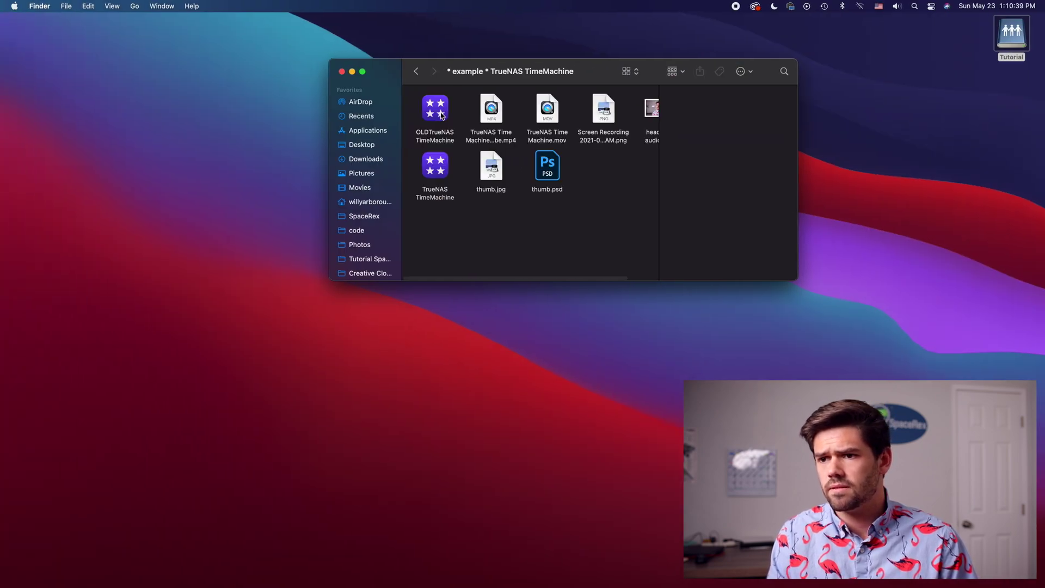
left_click(444, 112)
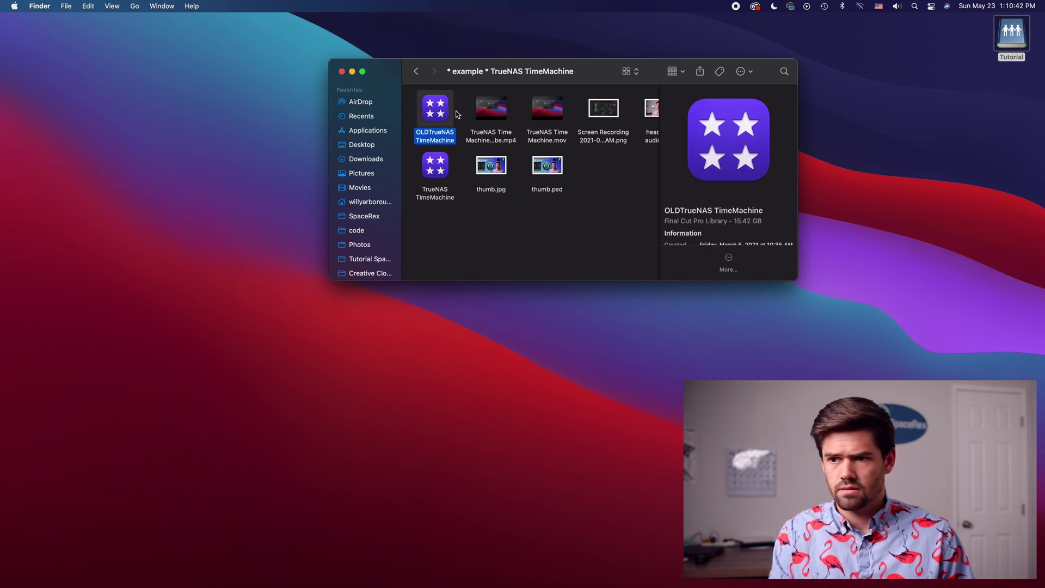
key("alt+super+BackSpace")
left_click(561, 236)
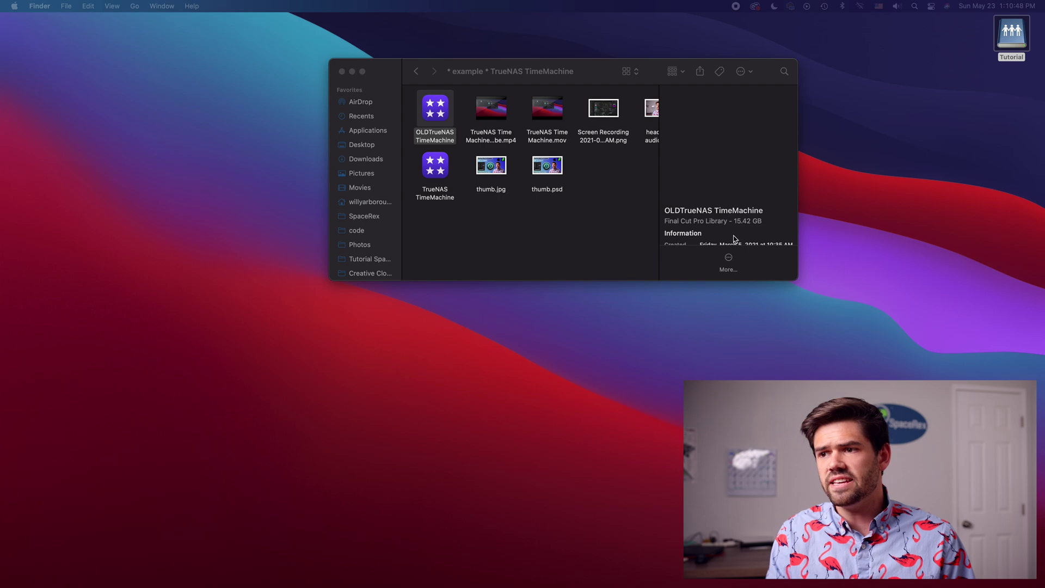
key("super+BackSpace")
Back in TrueNAS, reopen the Snapshots list, now showing tutorialSnap using 14.25 GiB
key("ctrl+Right")
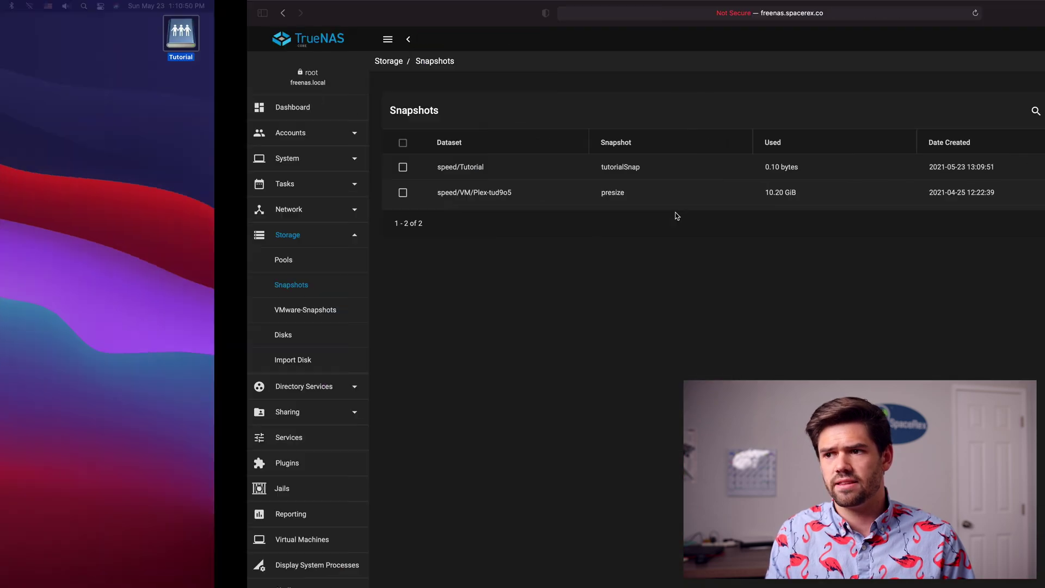
left_click(66, 288)
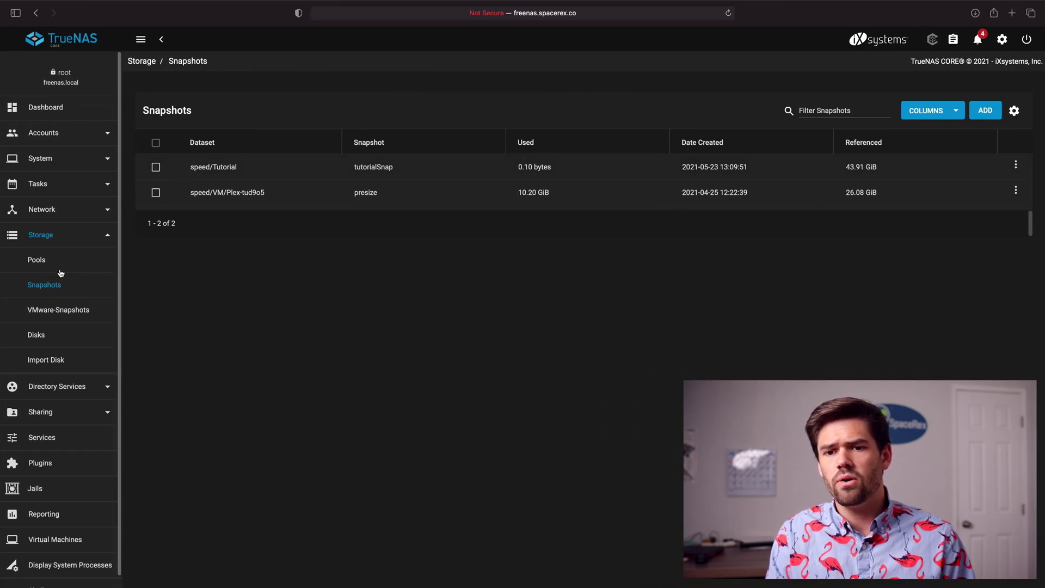
left_click(61, 271)
left_click(65, 286)
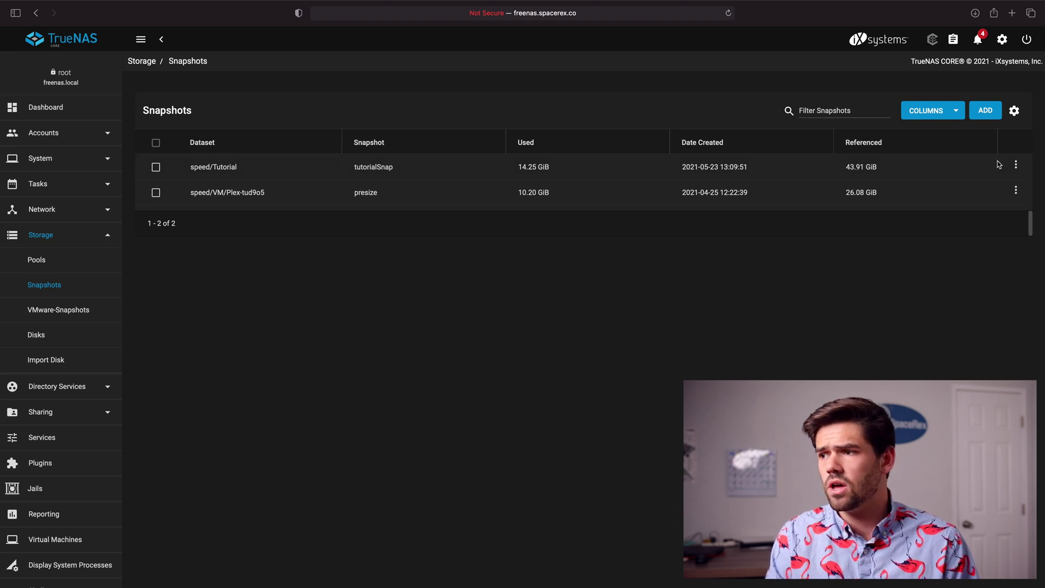
Choose Rollback on the tutorialSnap row to show the speed/Tutorial rollback confirmation
left_click(1016, 164)
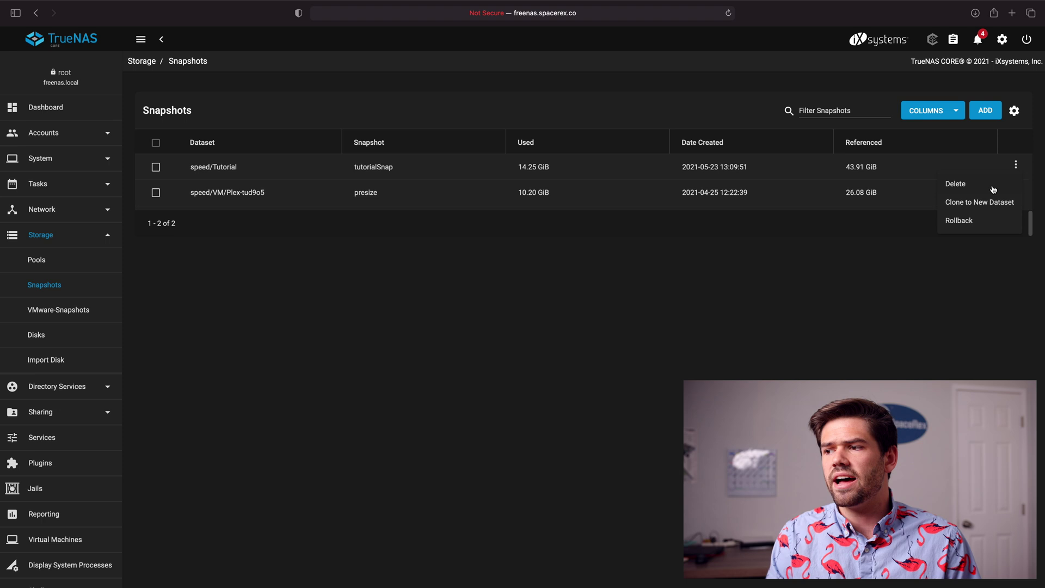
left_click(960, 224)
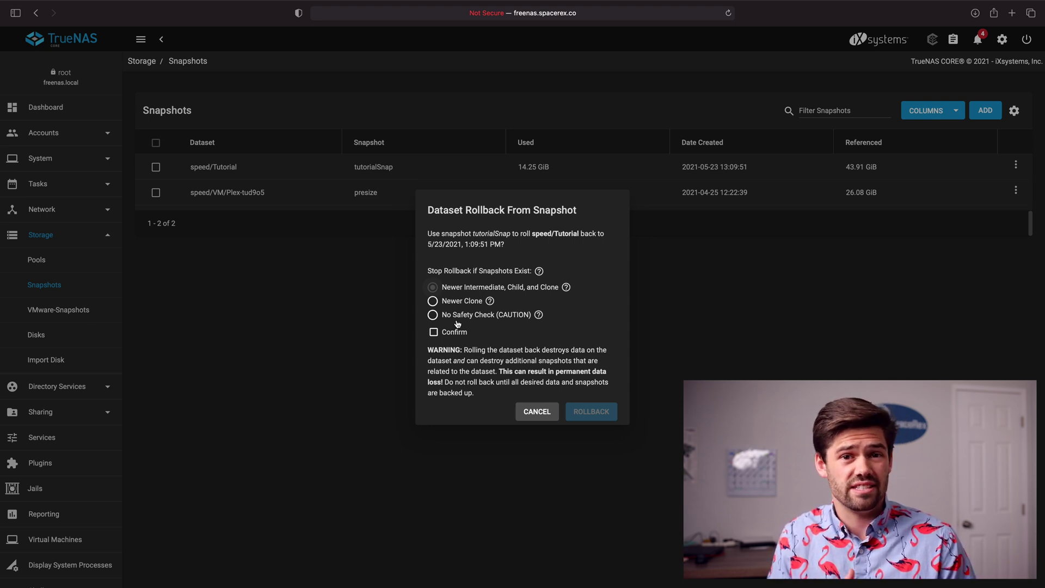
Cancel the rollback and clone tutorialSnap into Tutorial-tutorialSnap-clone using the default name
left_click(537, 412)
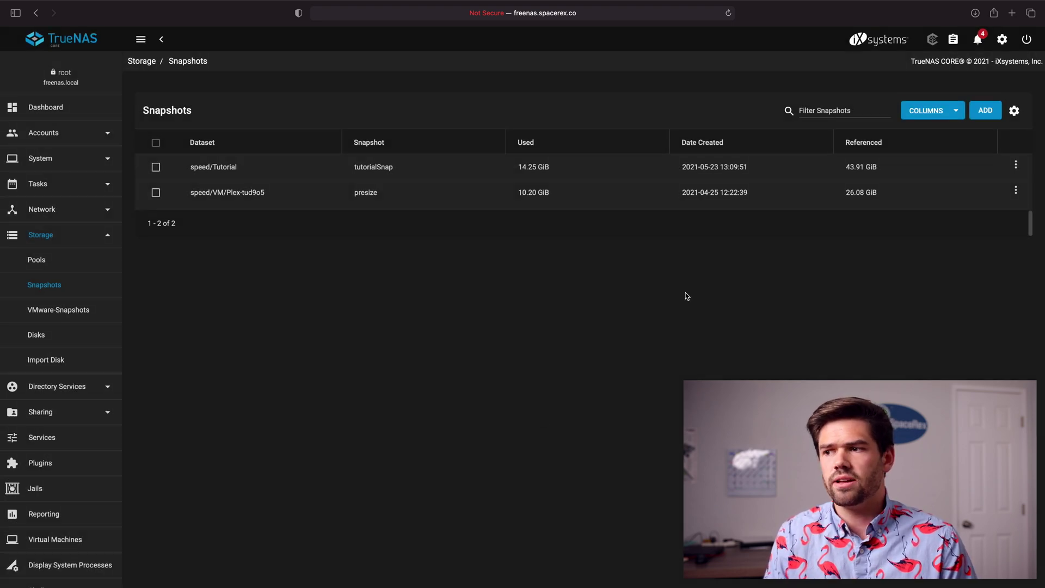
left_click(1016, 165)
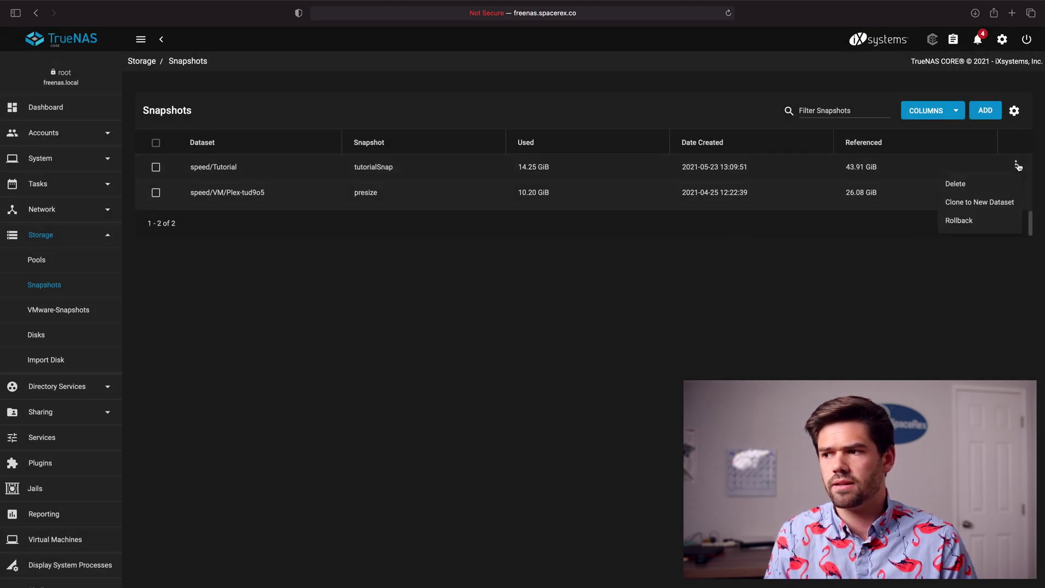
left_click(997, 202)
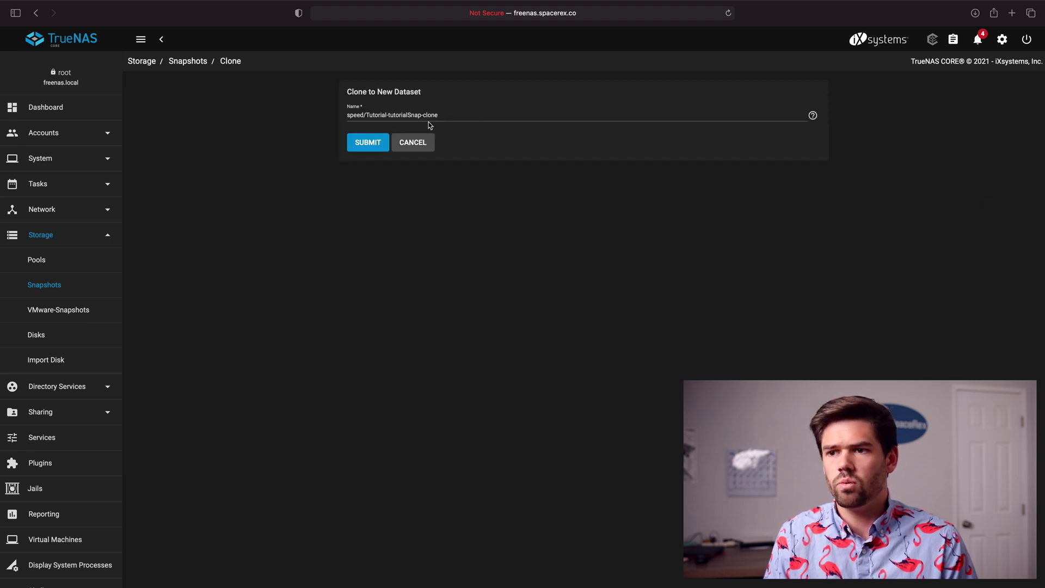
left_click(366, 145)
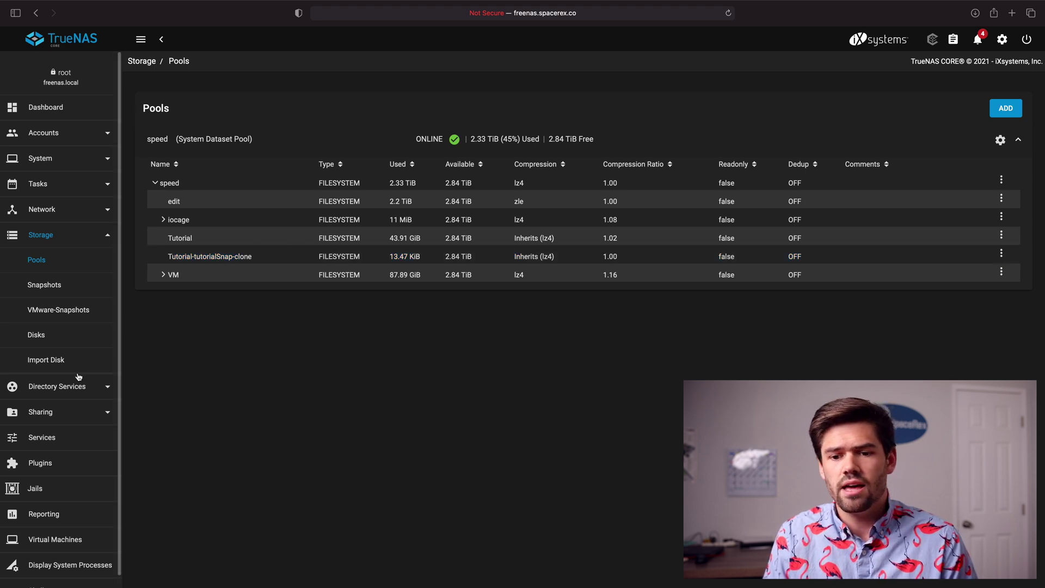
scroll(76, 379, "down", 1)
Add an SMB share with path /mnt/speed/Tutorial-tutorialSnap-clone and submit it
scroll(74, 381, "down", 2)
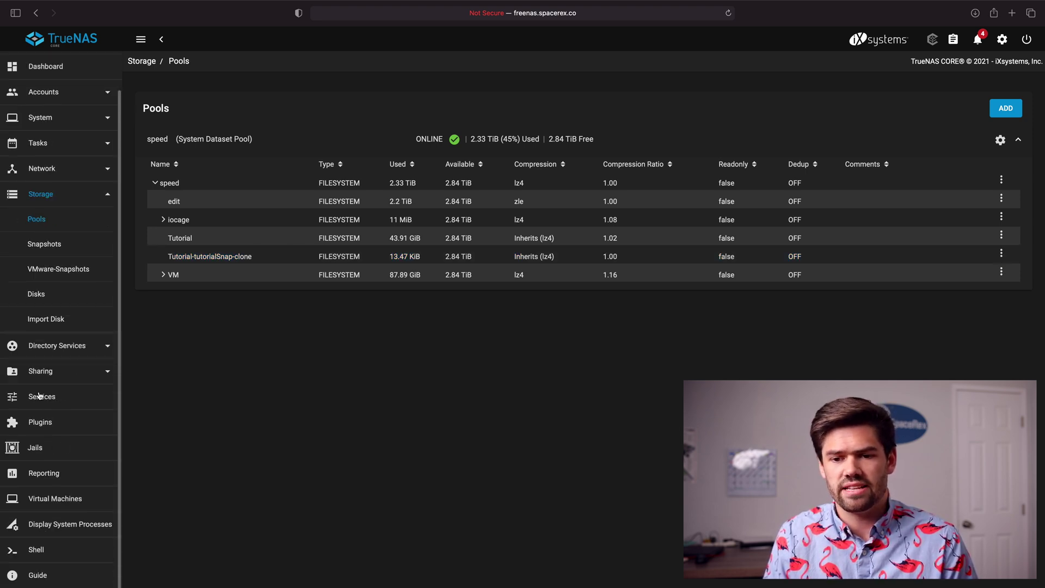
left_click(44, 374)
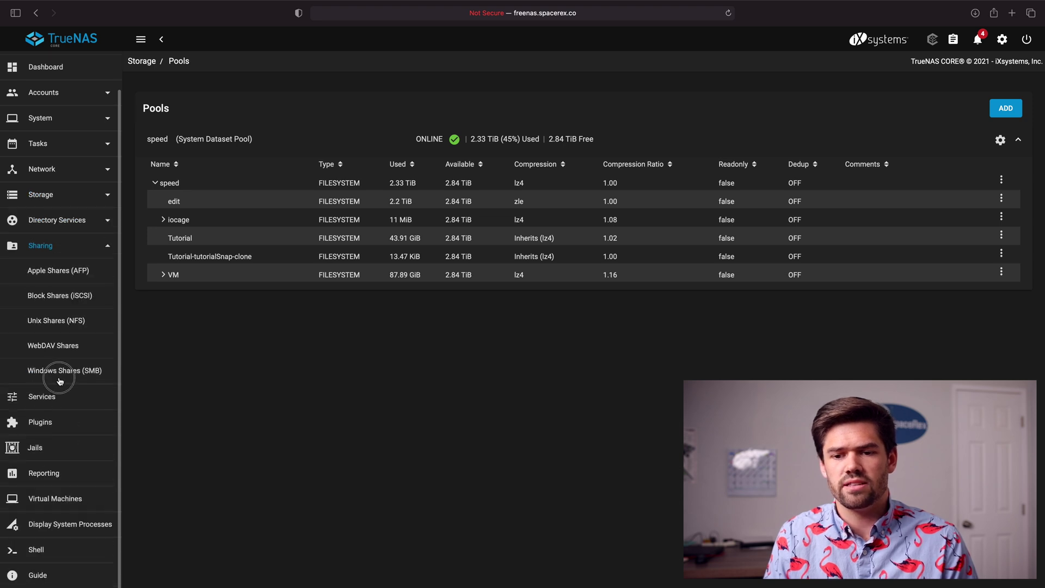
left_click(55, 370)
left_click(1006, 109)
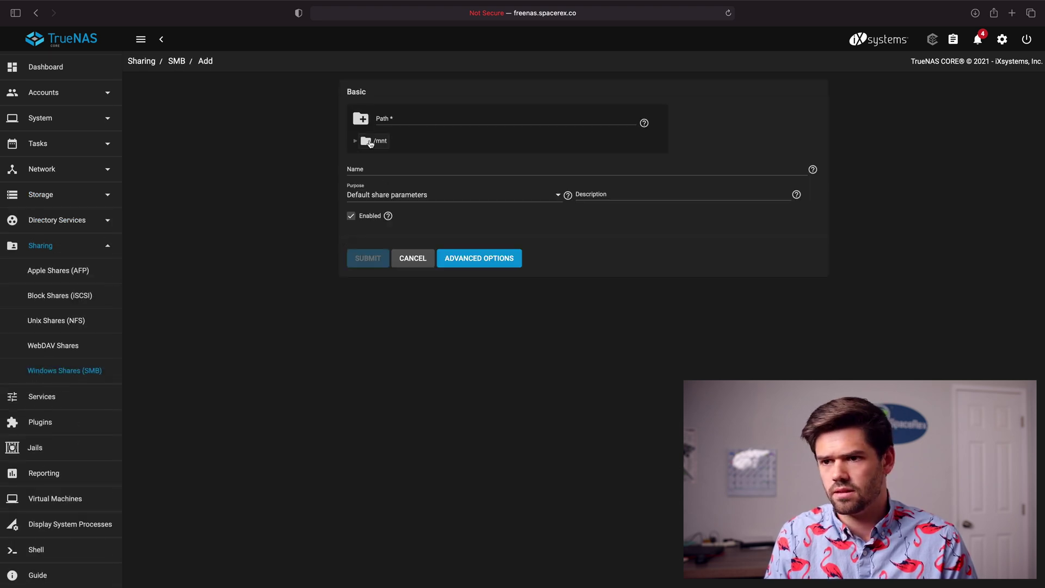
left_click(356, 142)
left_click(366, 157)
left_click(430, 220)
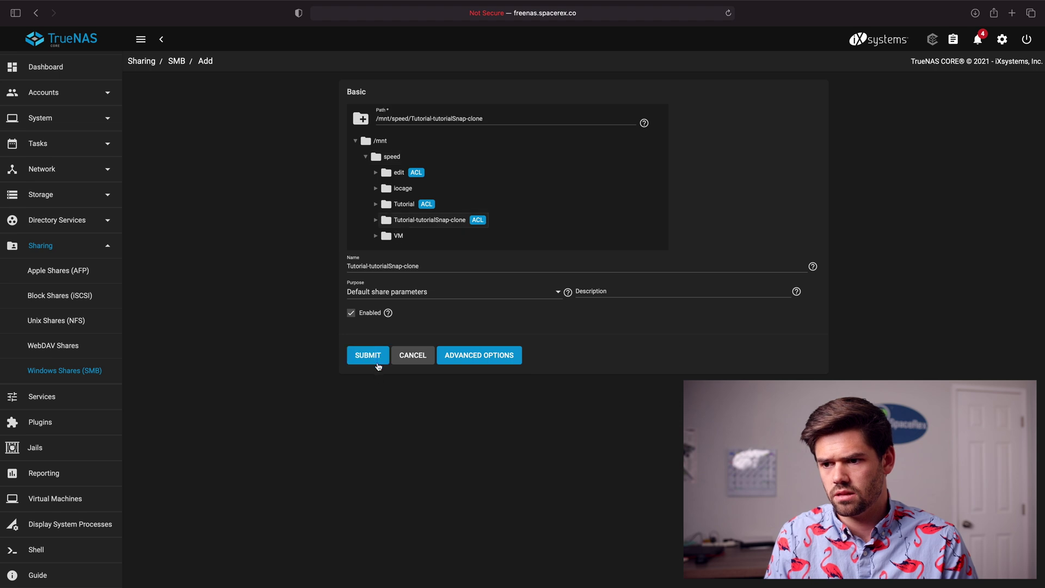
left_click(376, 359)
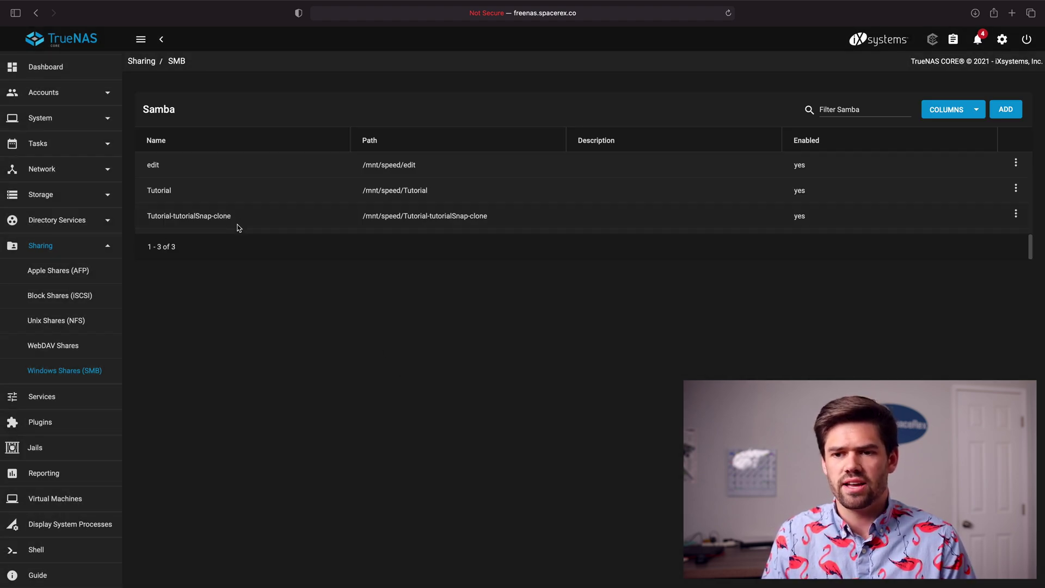
key("ctrl+Left")
Connect to the server and mount the Tutorial-tutorialSnap-clone share
key("super+w")
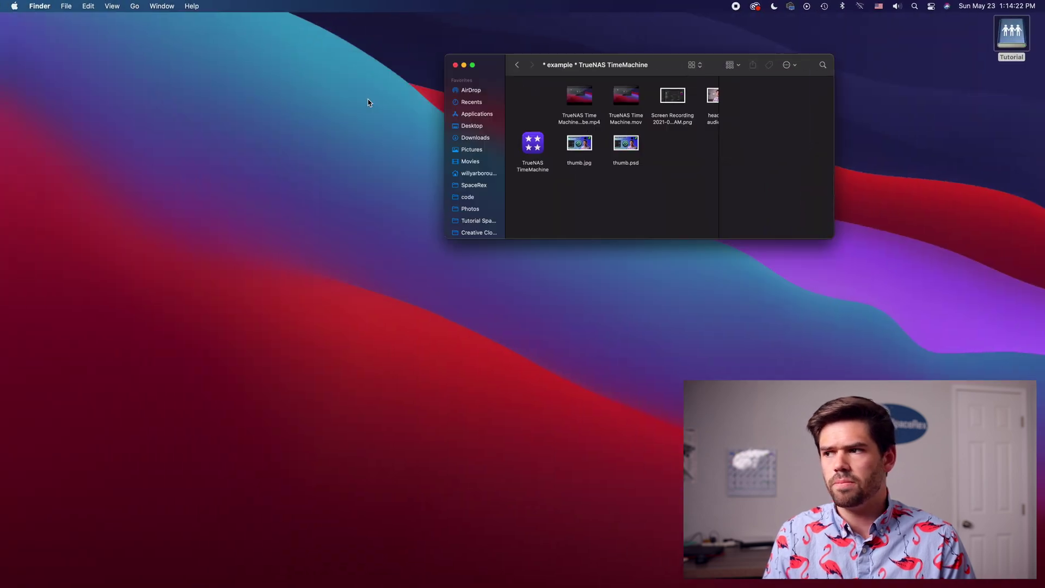
key("super+k")
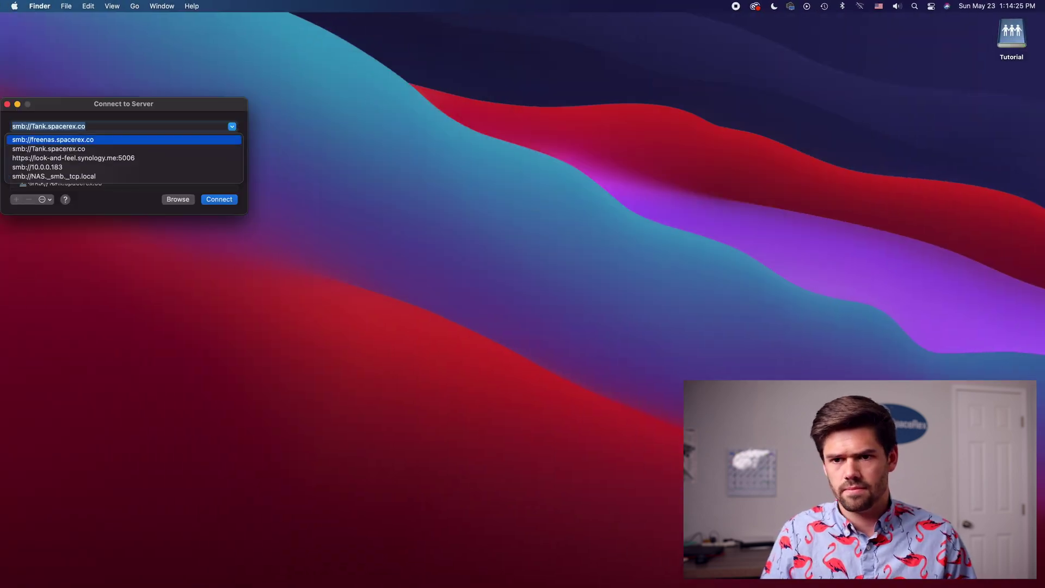
key("Return")
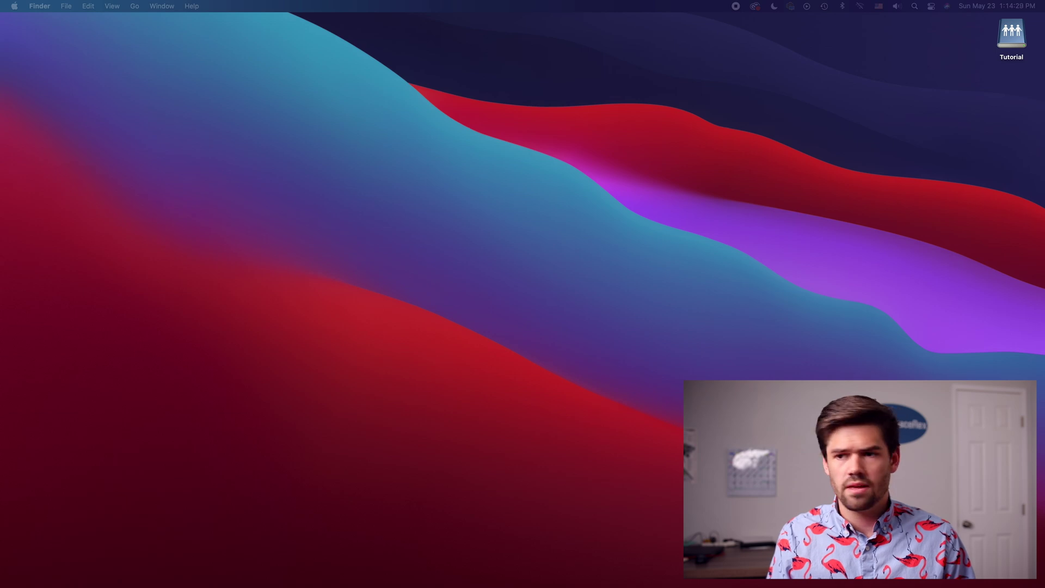
left_click(614, 113)
left_click(722, 203)
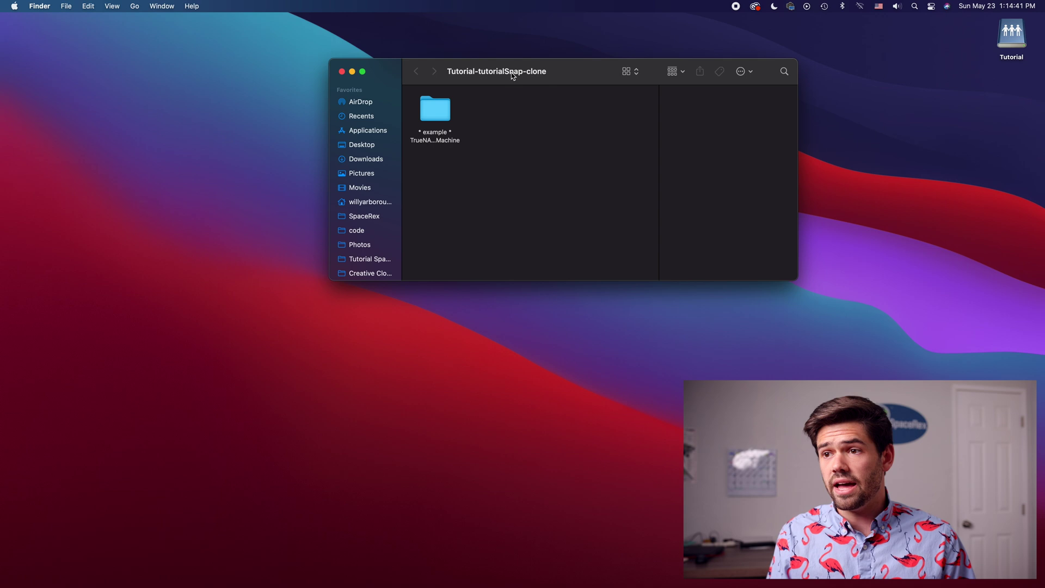
Open the Tutorial share, place both windows side by side, and open the clone's example folder
double_click(1003, 38)
left_click_drag(665, 78, 879, 102)
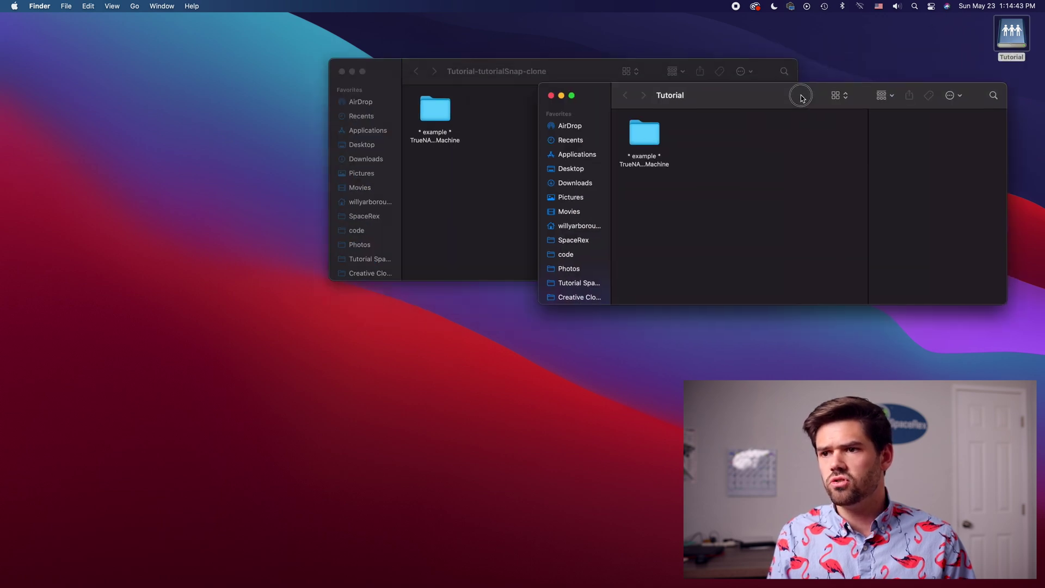
left_click(553, 71)
left_click_drag(553, 71, 329, 67)
mouse_move(572, 65)
left_mouse_down()
mouse_move(425, 28)
mouse_move(445, 34)
left_mouse_up()
left_click_drag(1004, 83, 878, 17)
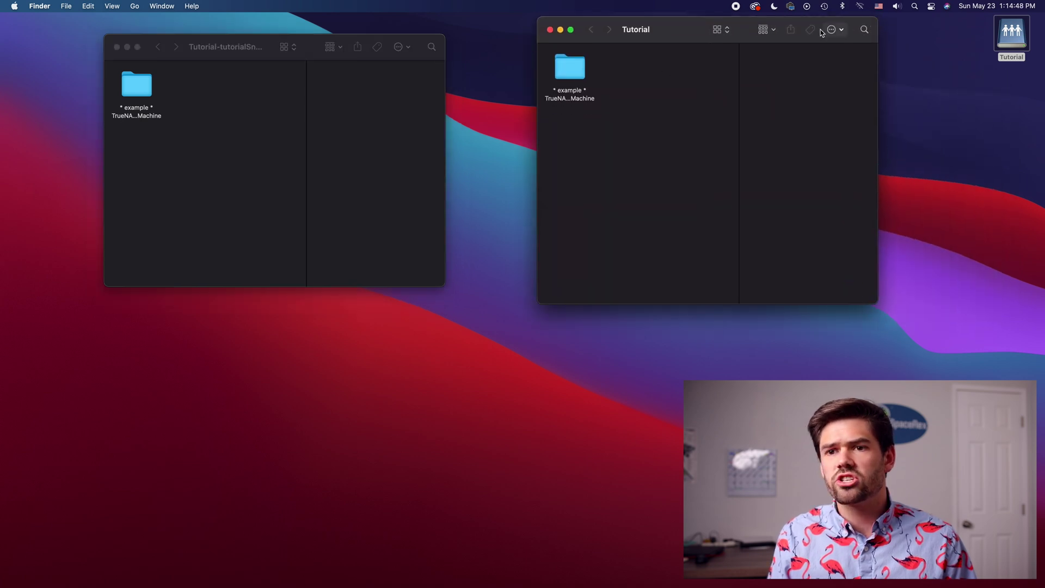
double_click(136, 86)
Copy OLDTrueNAS TimeMachine from the clone's example folder into the Tutorial share's example folder
left_click(559, 69)
double_click(560, 69)
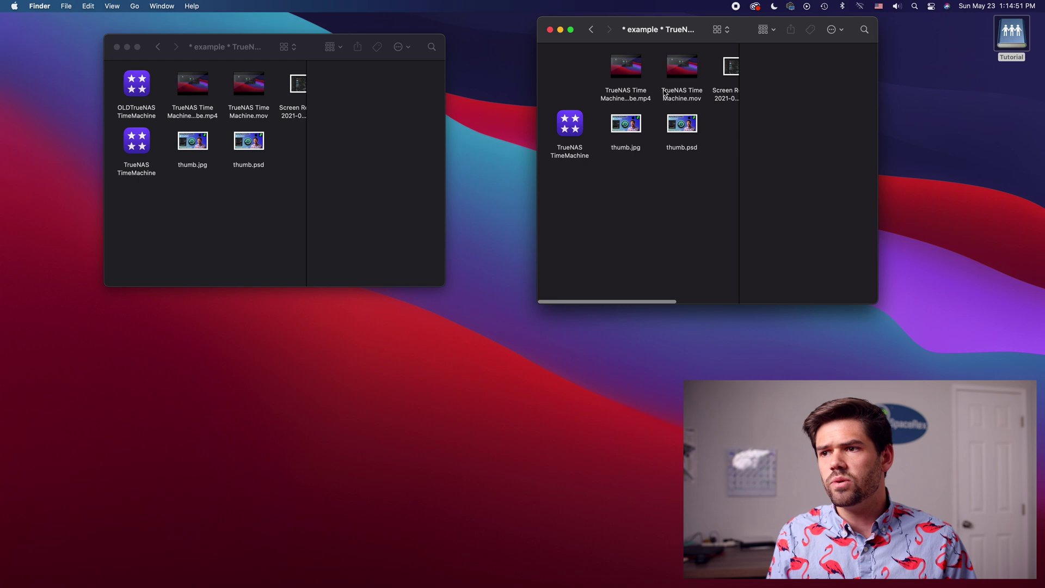
mouse_move(187, 97)
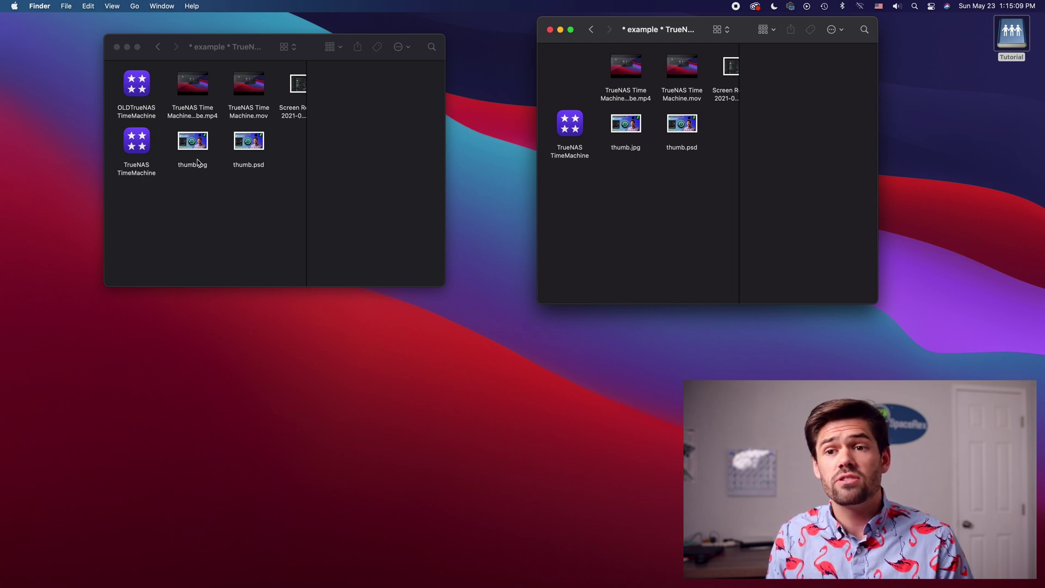
left_click(141, 90)
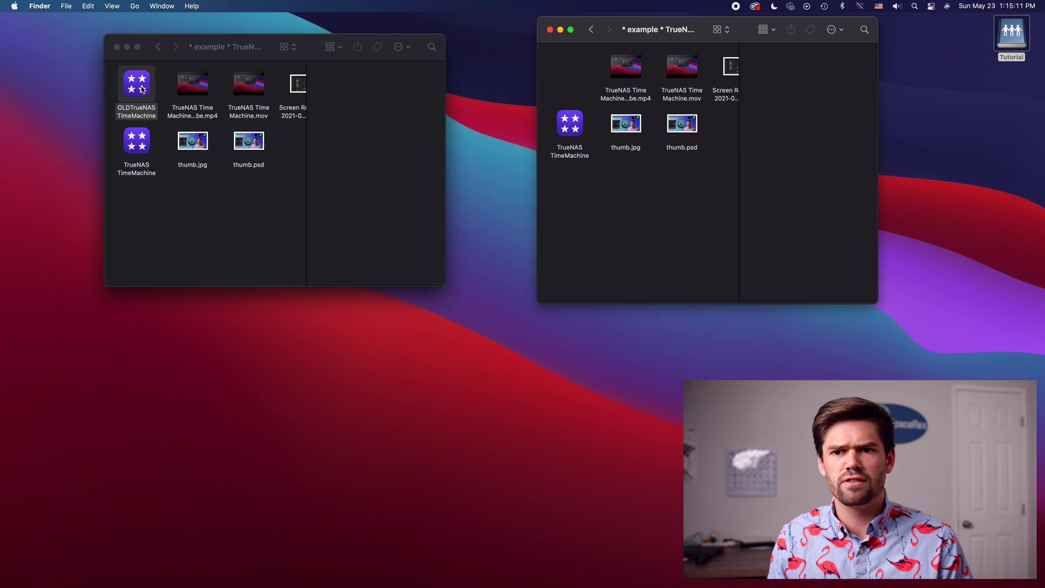
left_click_drag(141, 91, 583, 70)
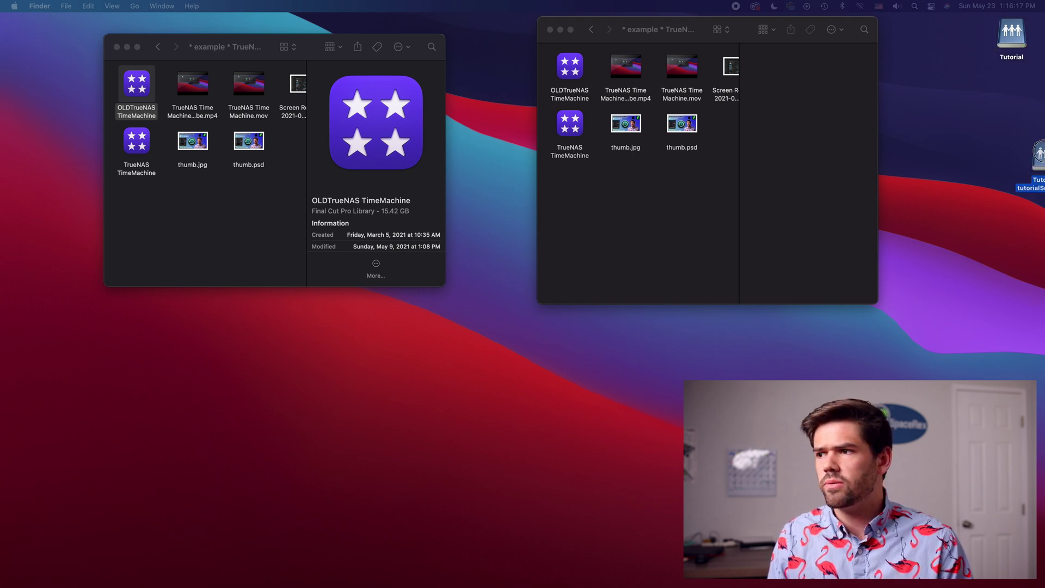
Bring up the clone disk's options on the desktop, then dismiss them
left_click(995, 86)
right_click(994, 86)
left_click(926, 109)
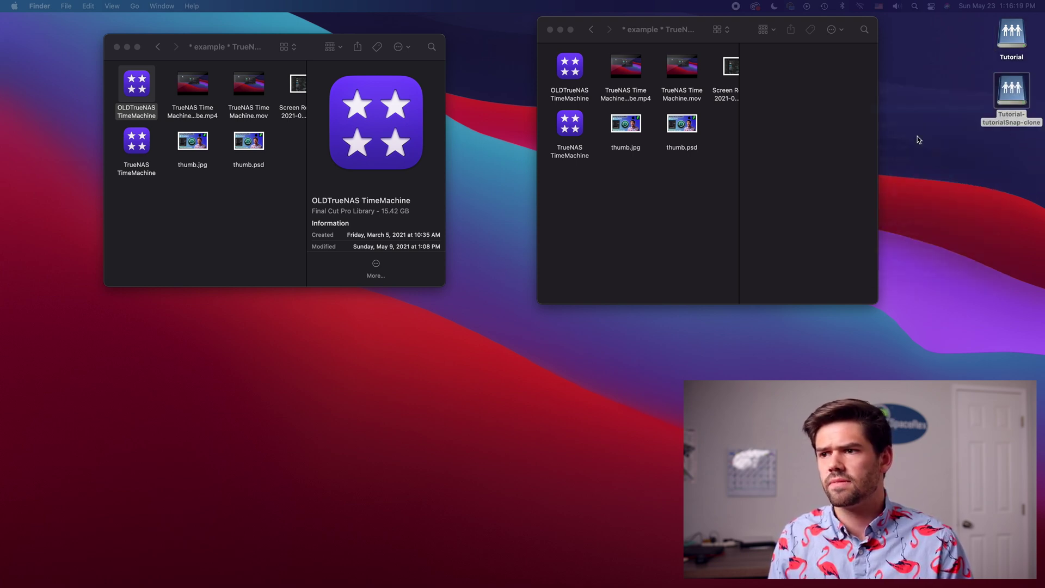
Close the clone's Finder window and unshare the Tutorial-tutorialSnap-clone SMB share
key("super+w")
key("ctrl+Right")
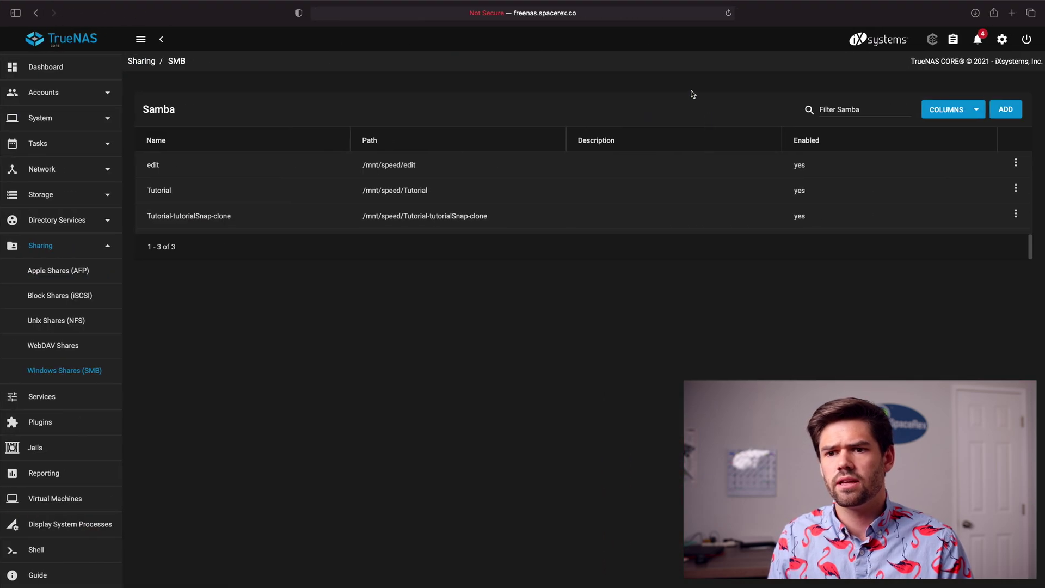
left_click(1016, 214)
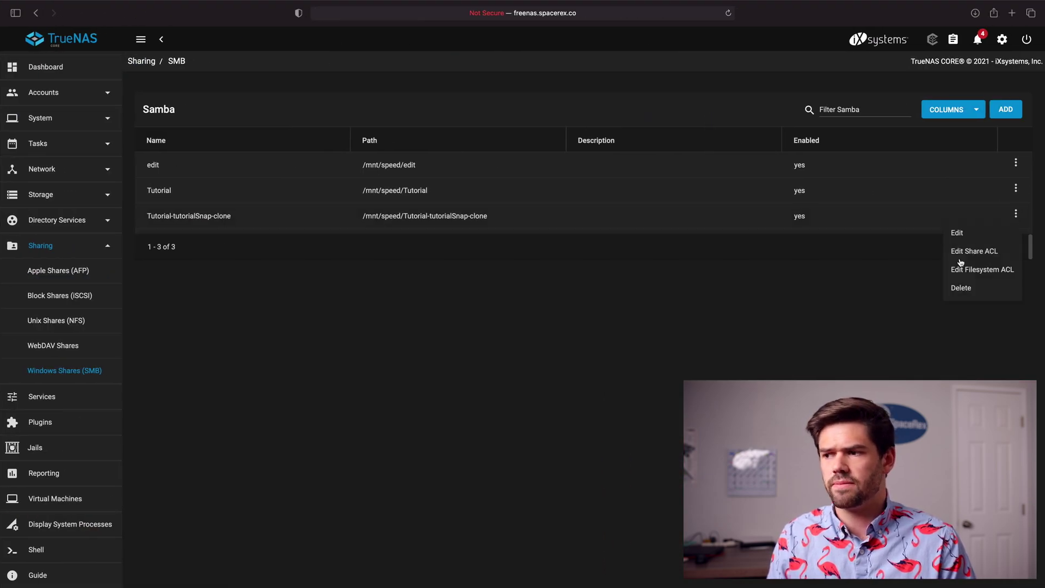
left_click(967, 295)
left_click(417, 333)
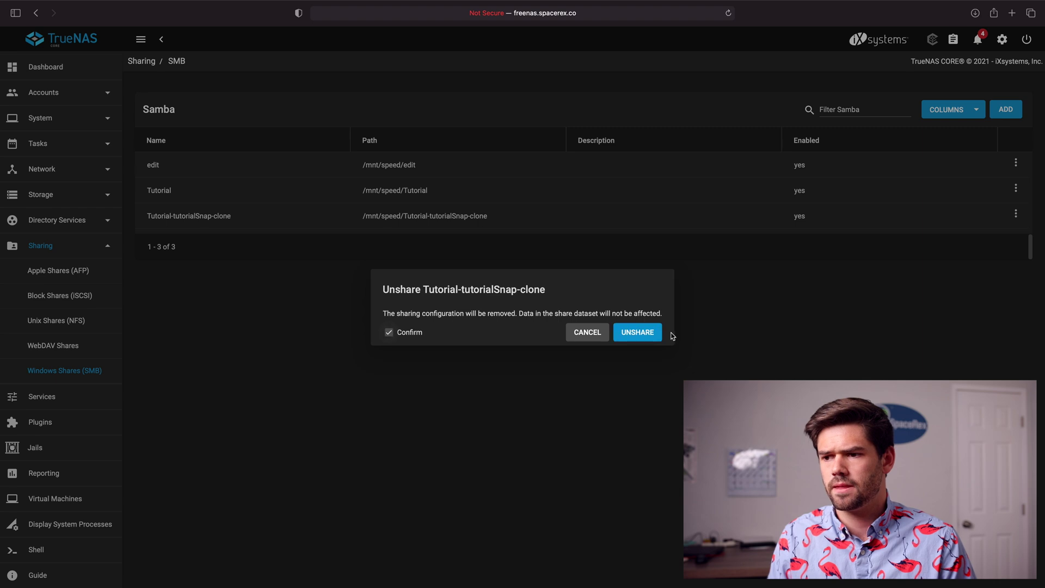
left_click(641, 332)
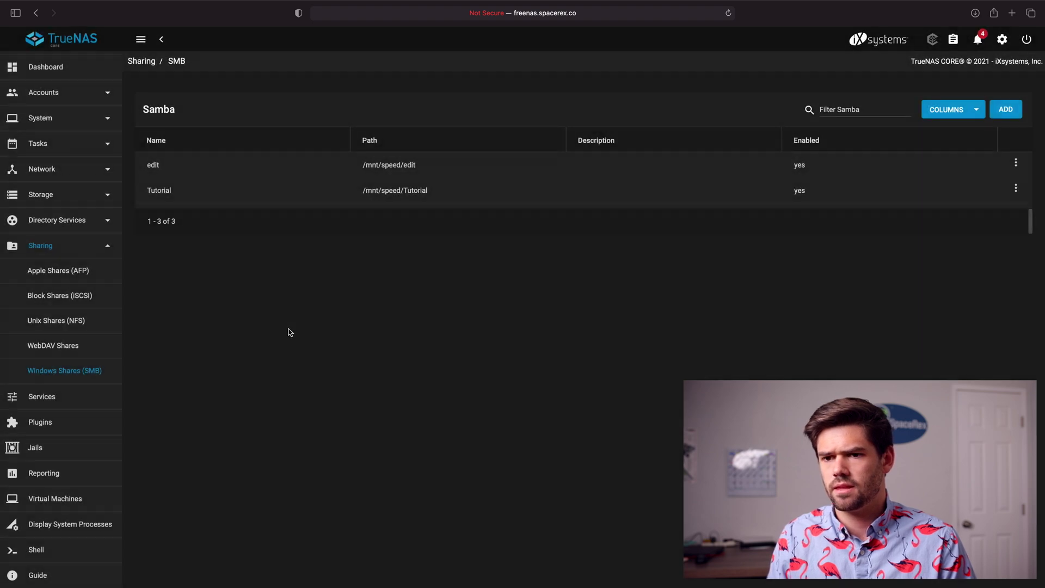
Expand the System, Accounts and Storage sections in the TrueNAS sidebar
left_click(52, 115)
left_click(52, 93)
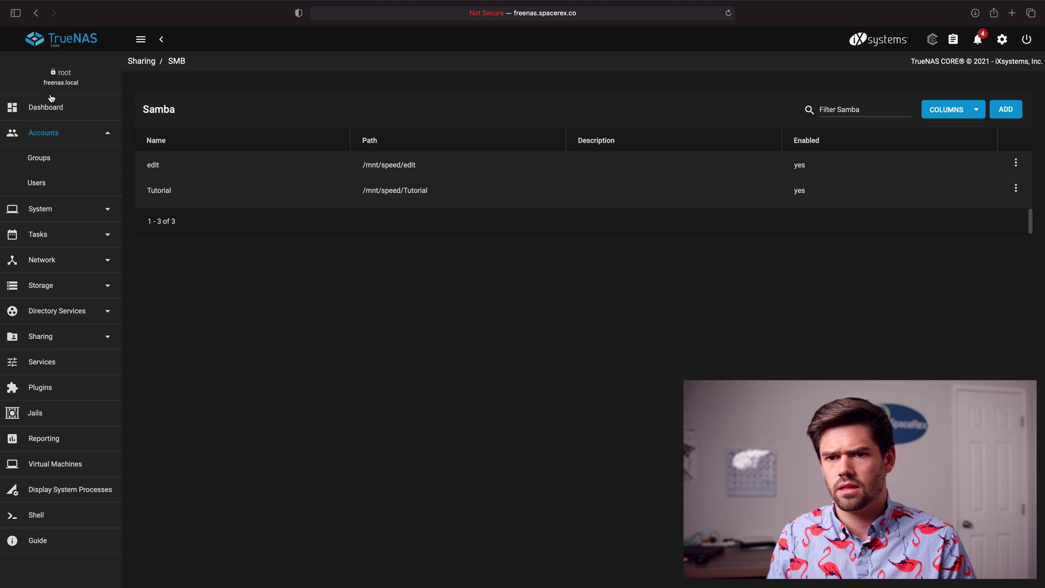
left_click(47, 289)
Show Storage > Pools, with speed ONLINE at 2.35 TiB and the Tutorial-tutorialSnap-clone dataset
left_click(42, 262)
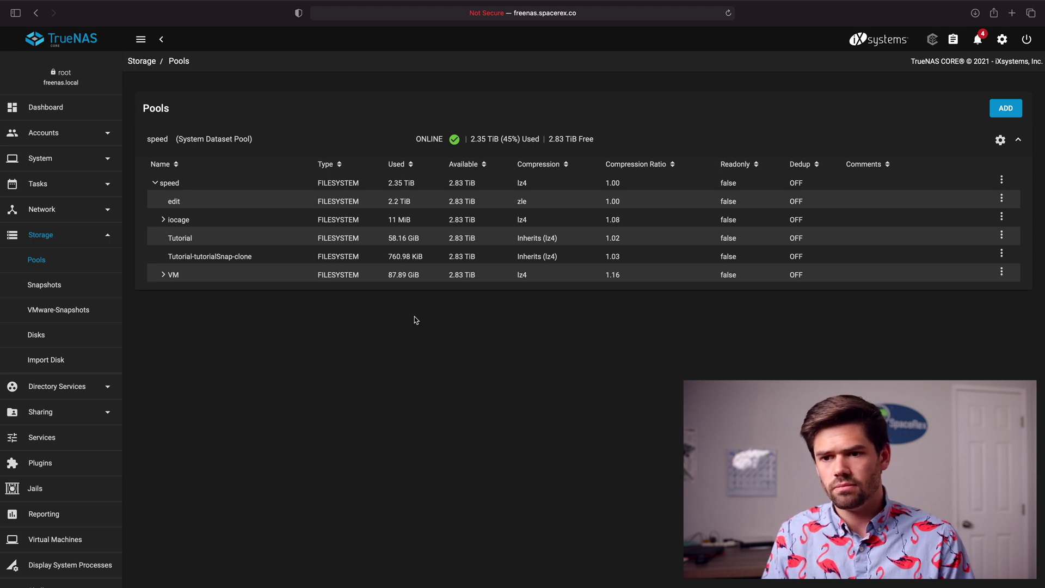
Permanently delete the Tutorial-tutorialSnap-clone dataset, confirming with its pasted name
left_click(1004, 257)
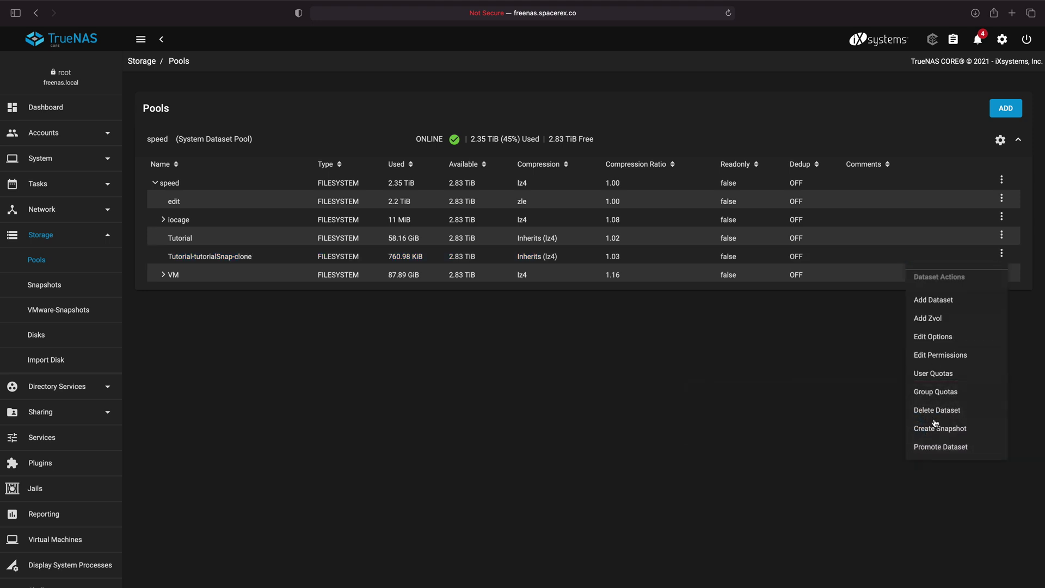
left_click(937, 410)
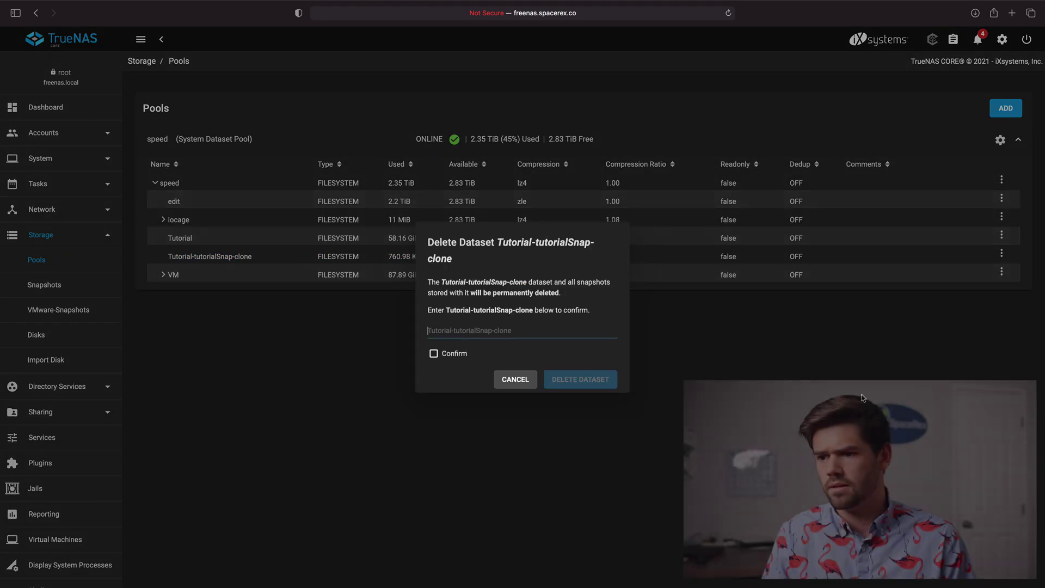
left_click_drag(446, 310, 533, 310)
key("super+c")
left_click(499, 332)
key("super+v")
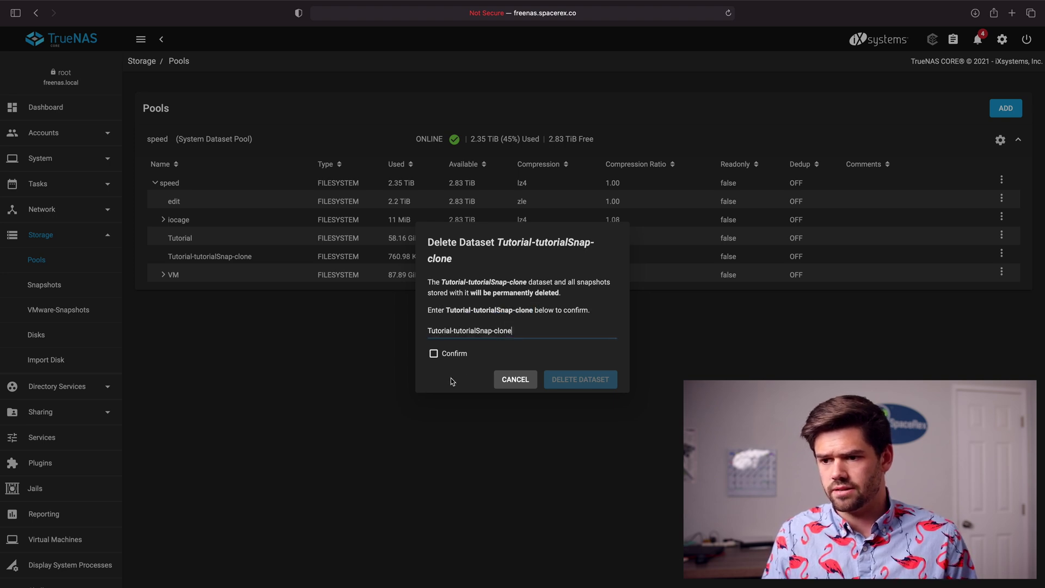
left_click(451, 354)
left_click(574, 382)
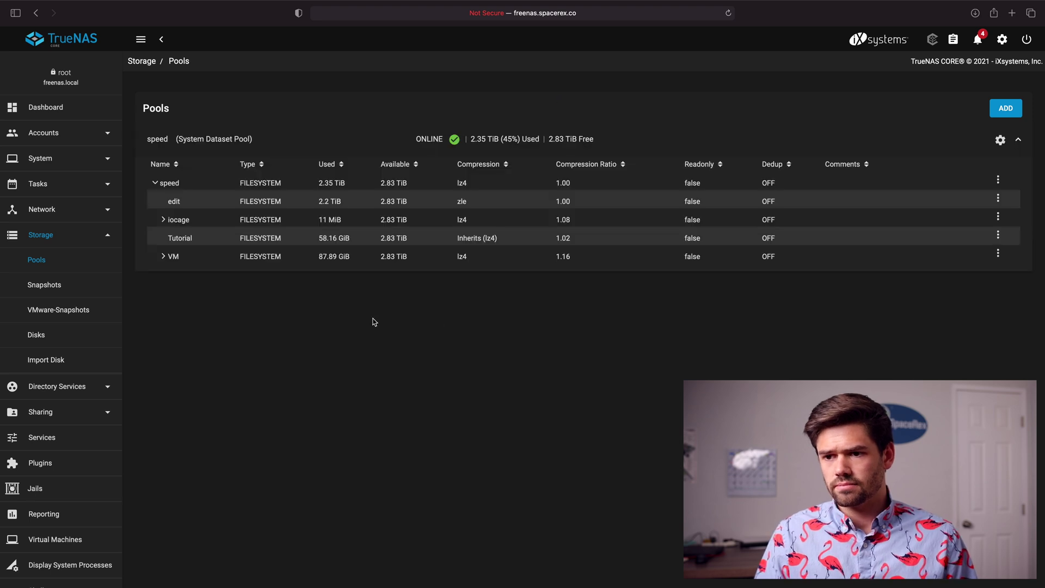
left_click(339, 243)
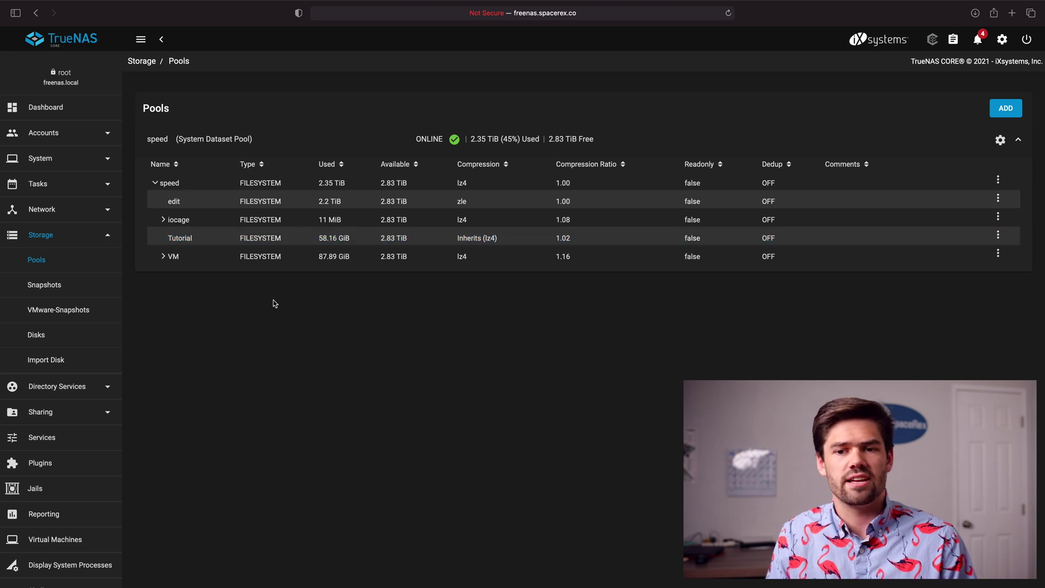
Delete the tutorialSnap snapshot, then check Pools, where Tutorial drops to 43.91 GiB
left_click(40, 287)
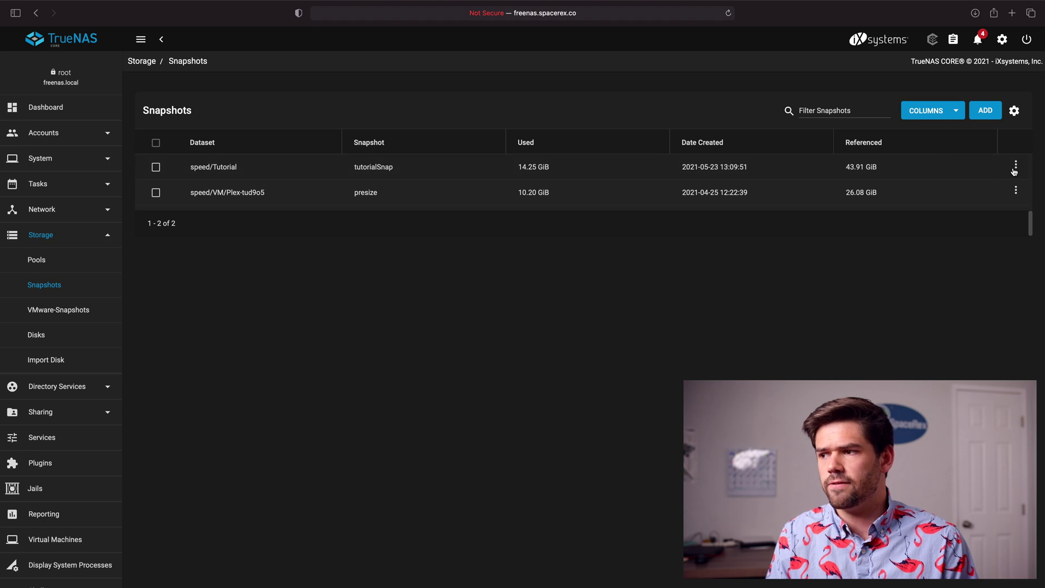
left_click(1015, 165)
left_click(963, 190)
left_click(455, 332)
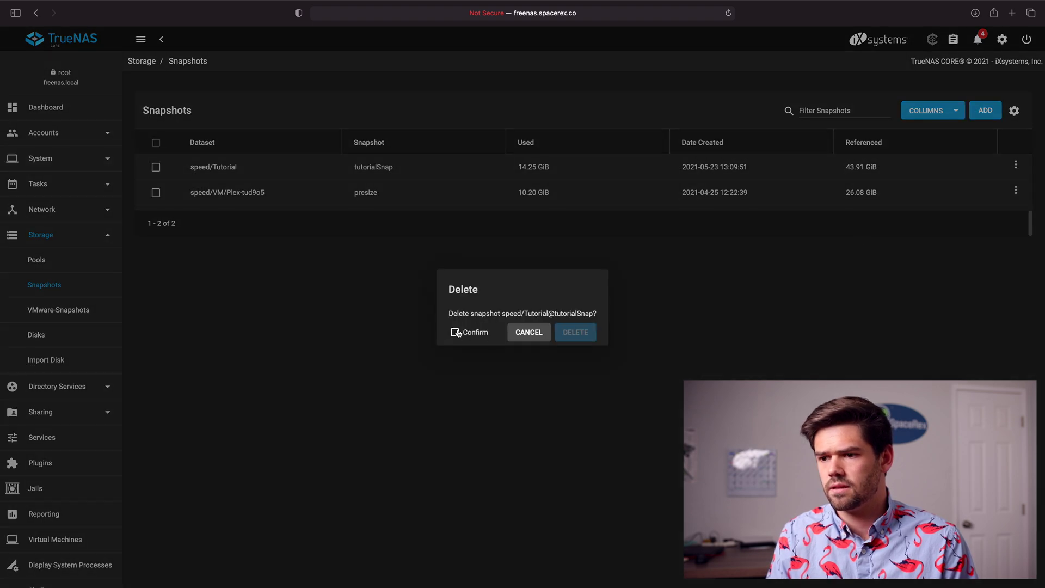
left_click(585, 332)
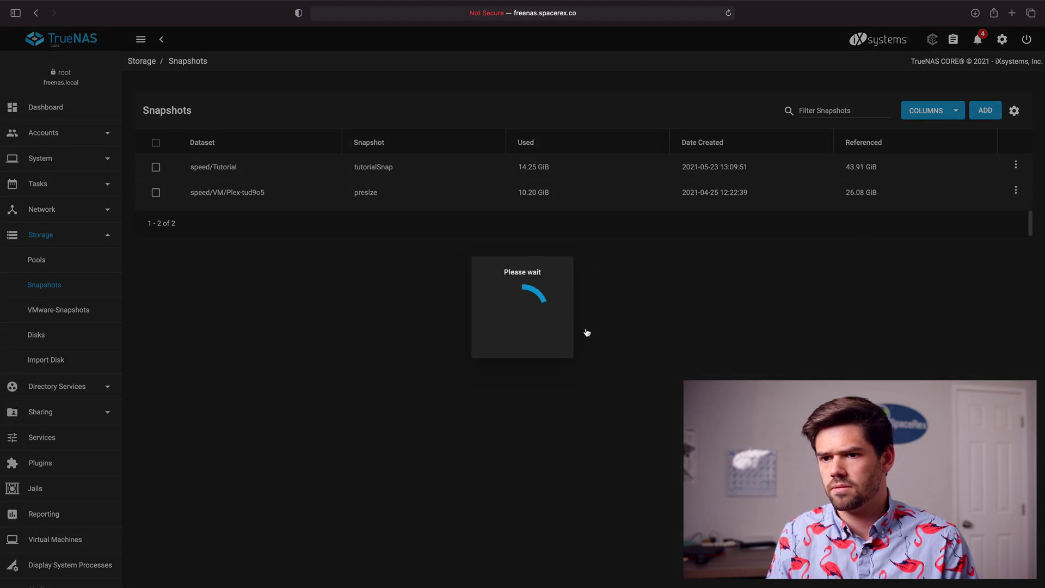
left_click(54, 262)
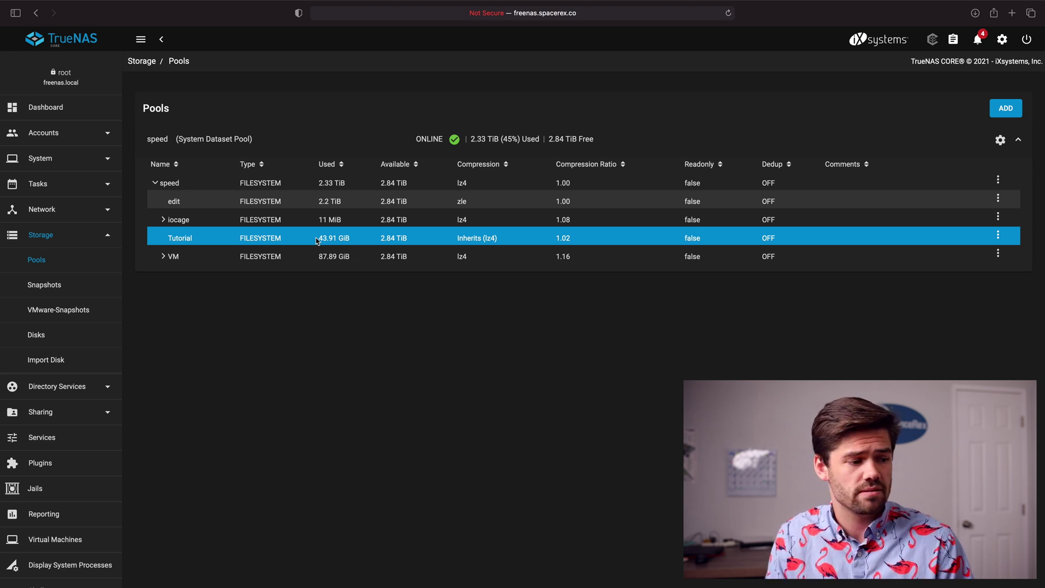
left_click(62, 188)
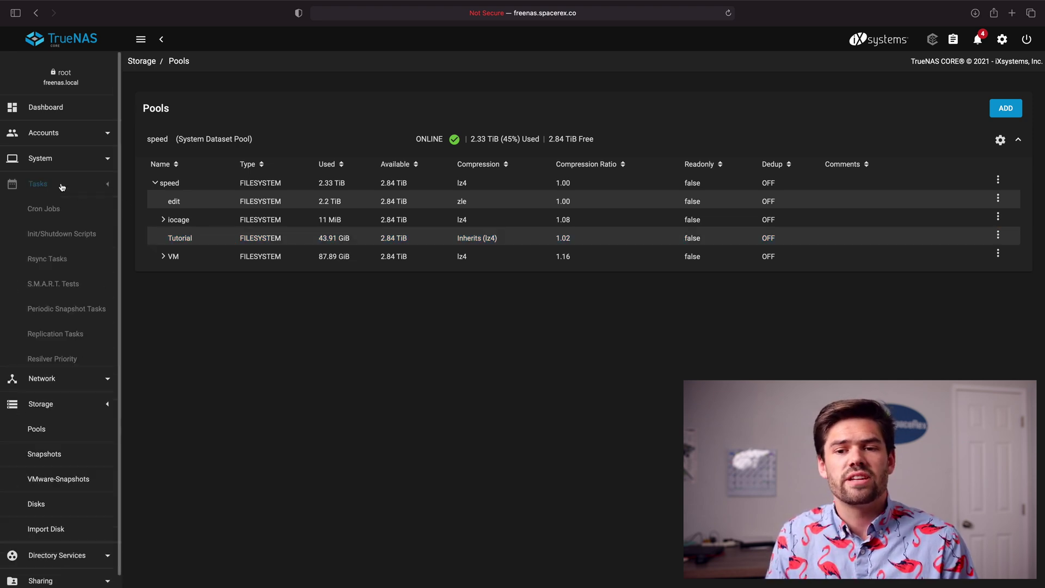
View Periodic Snapshot Tasks, glance at Replication Tasks, then return to the empty snapshot task list
left_click(81, 310)
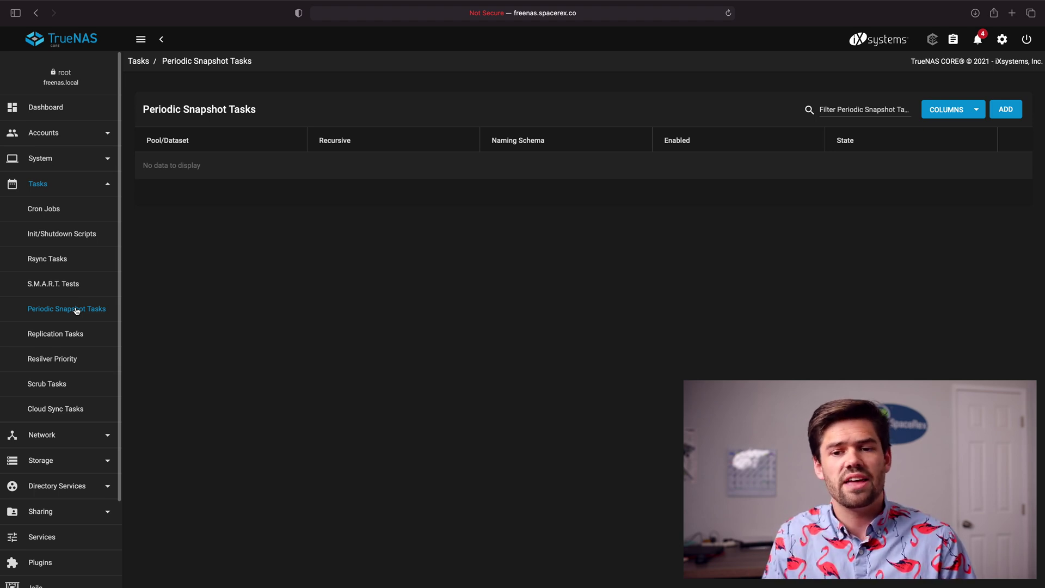
left_click(64, 332)
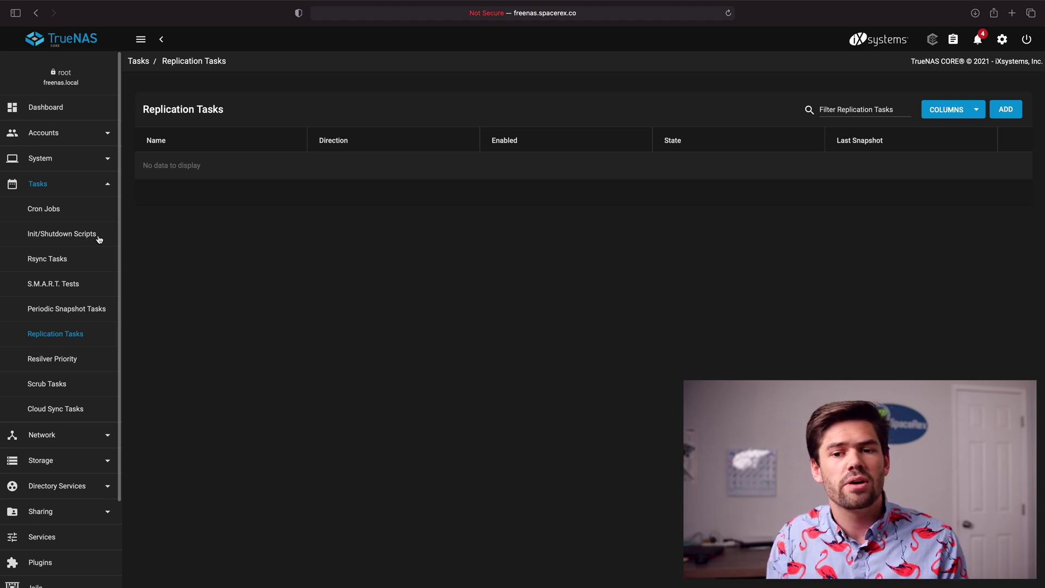
left_click(68, 311)
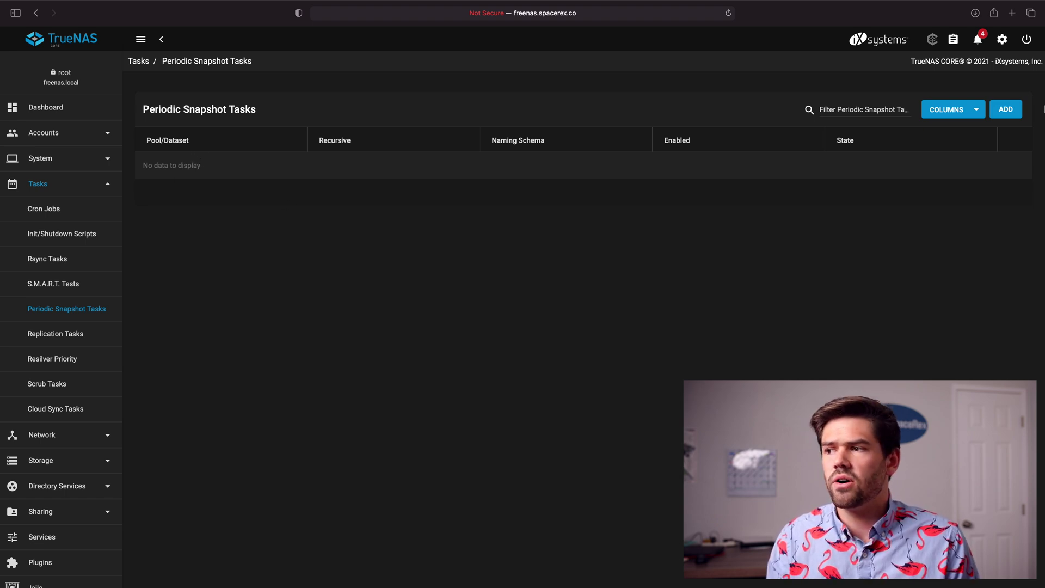
Add a new periodic snapshot task with speed/Tutorial as its dataset
left_click(1006, 109)
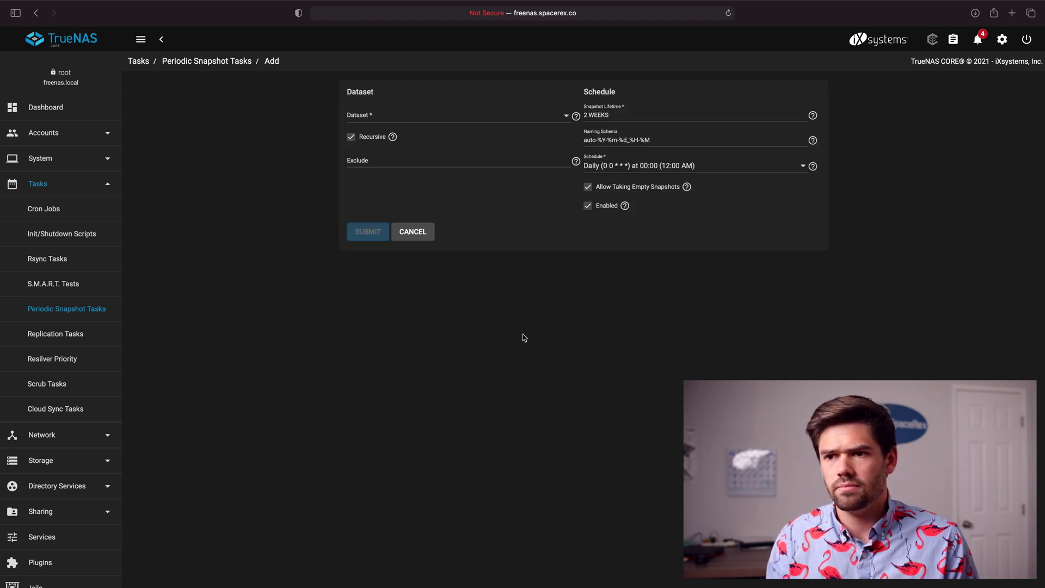
left_click(431, 121)
left_click(385, 140)
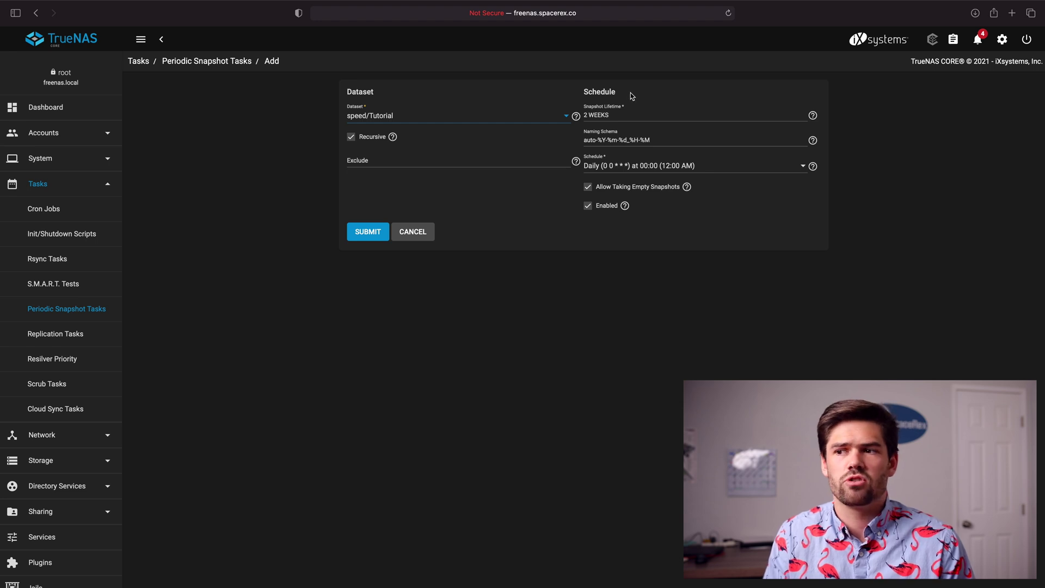
Save the speed/Tutorial snapshot task with an Hourly schedule and a 2 days lifetime
left_click(719, 164)
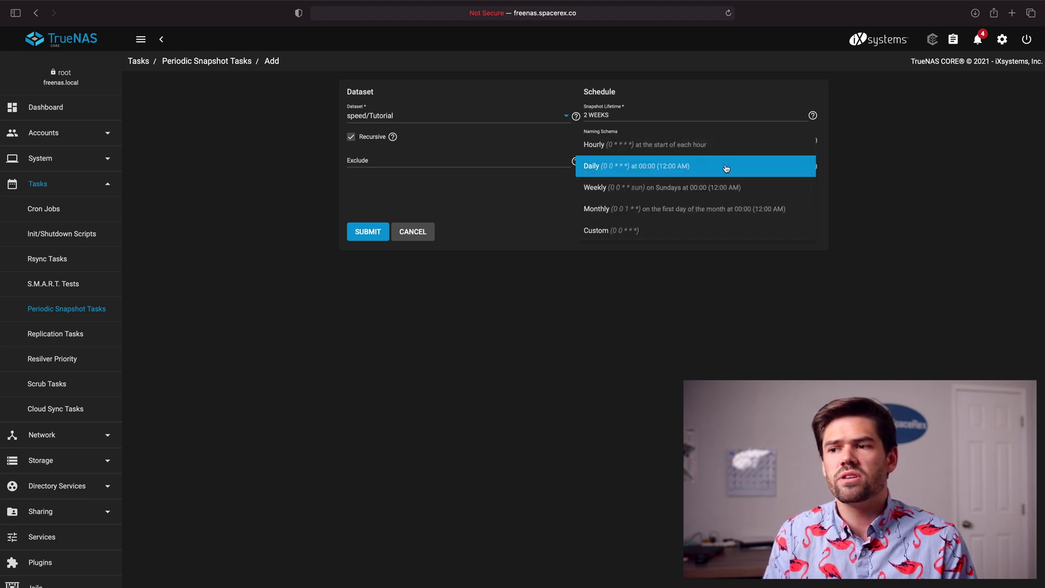
left_click(660, 147)
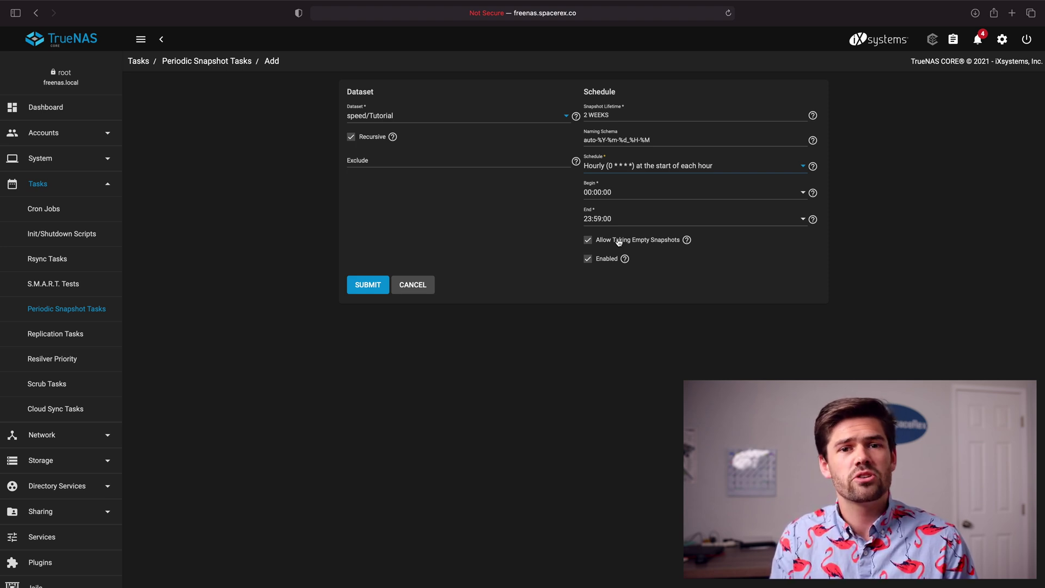
triple_click(617, 115)
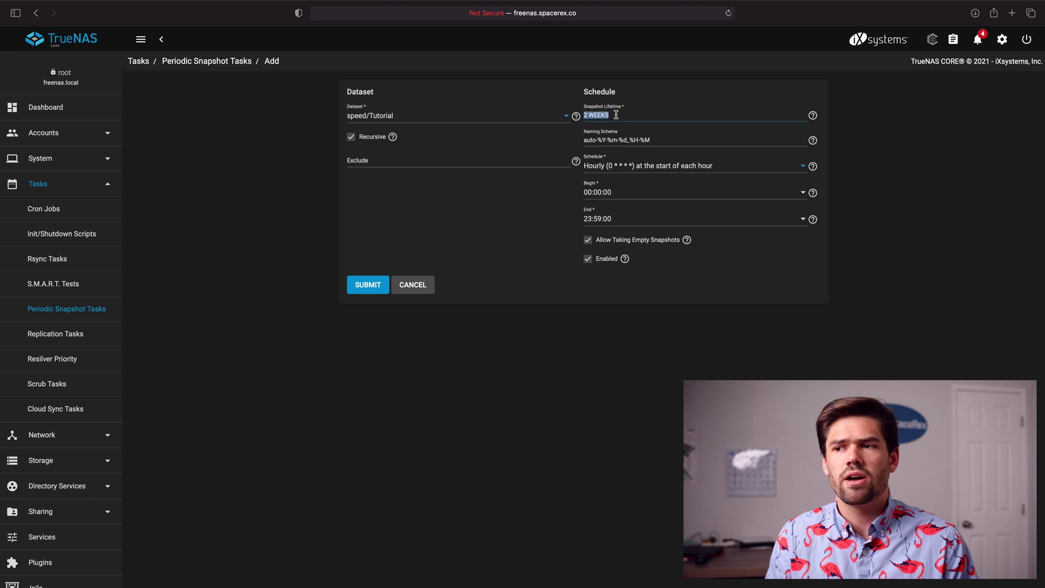
type("2 days")
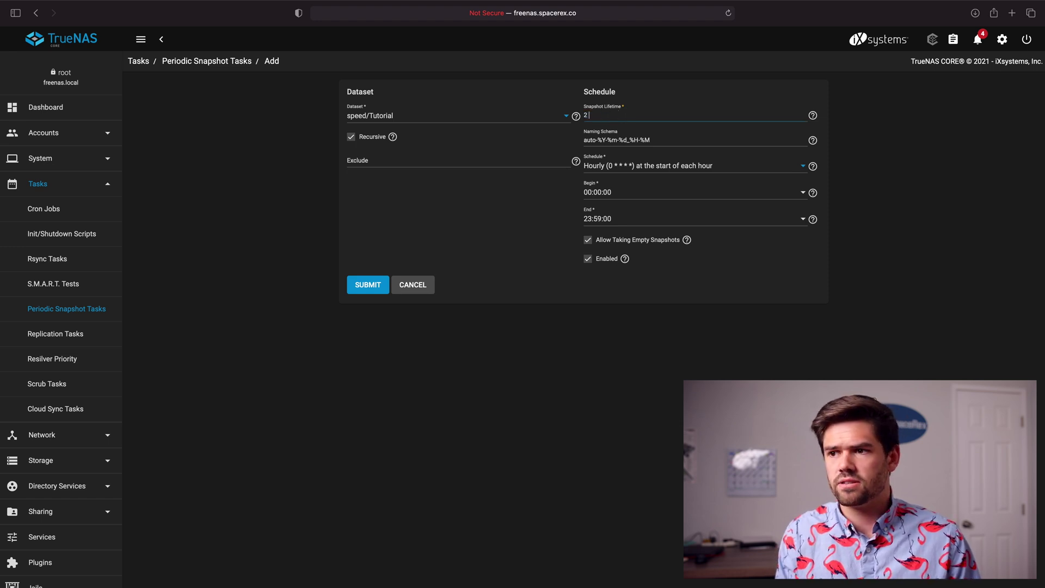
key("BackSpace")
key("BackSpace")
key("BackSpace")
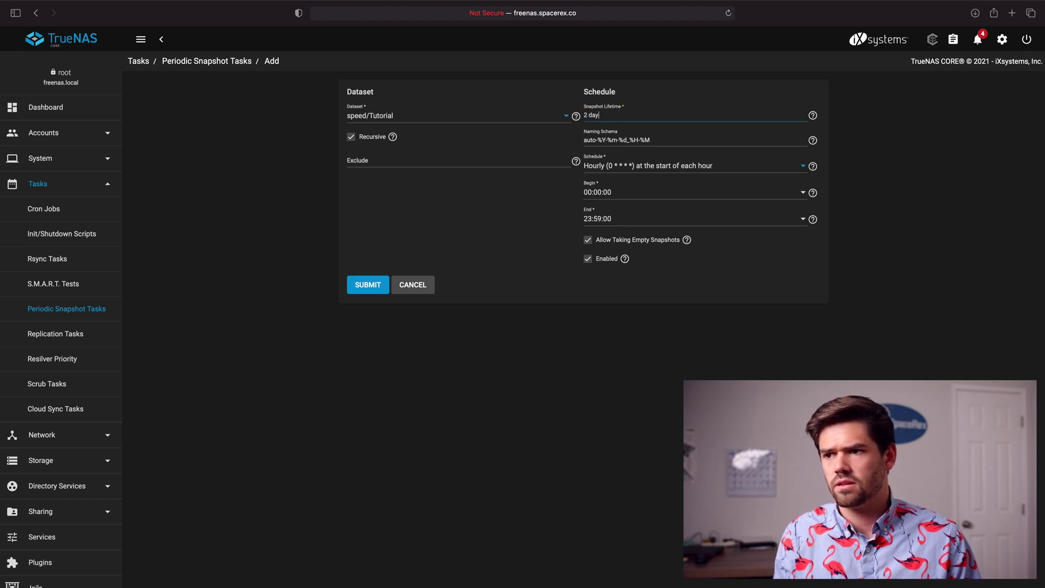
left_click(638, 173)
left_click(637, 166)
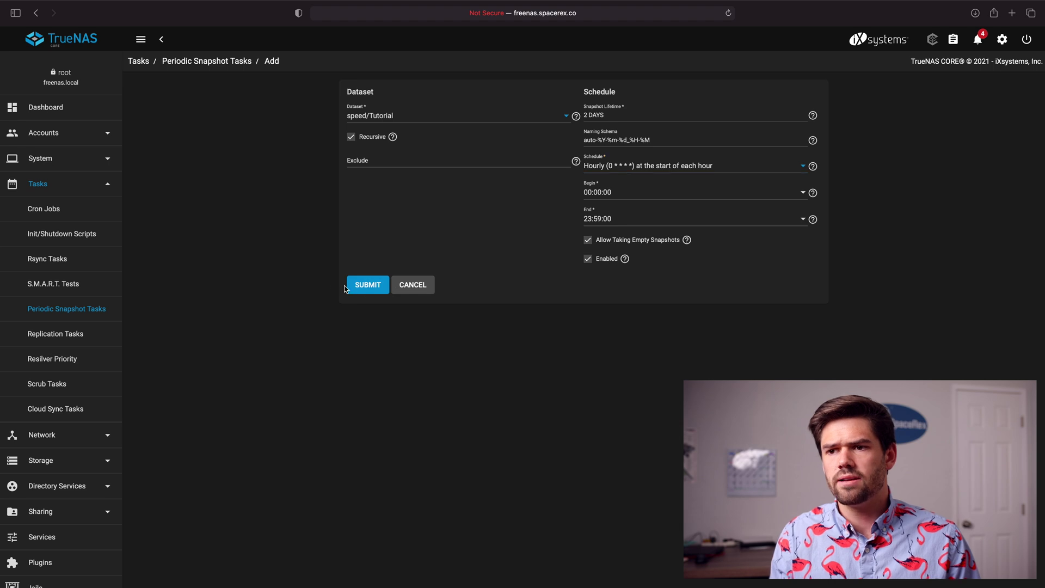
left_click(362, 285)
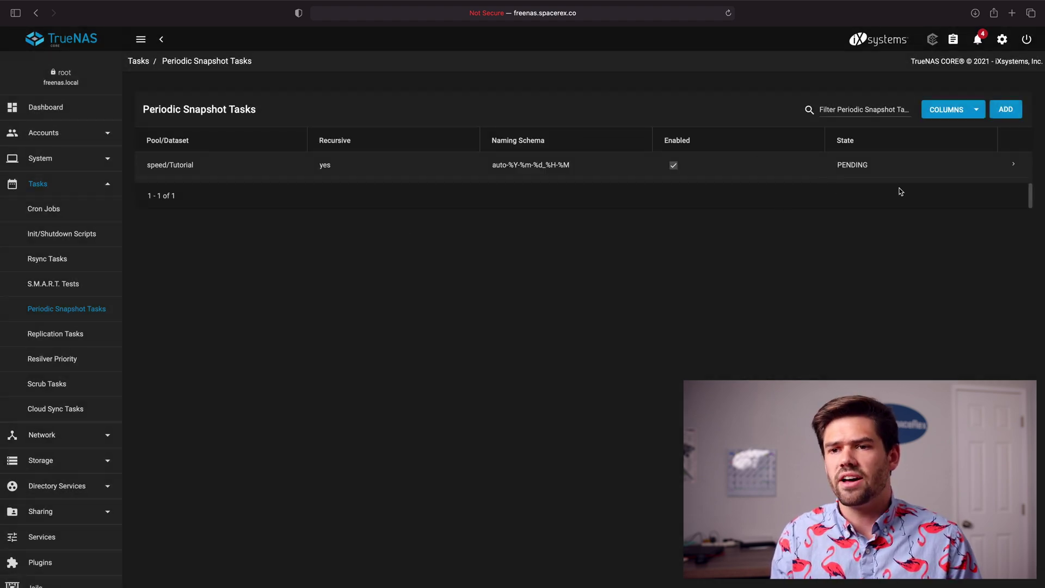
Add a second speed/Tutorial snapshot task, keeping Daily 00:00 and 2 WEEKS lifetime
left_click(1004, 108)
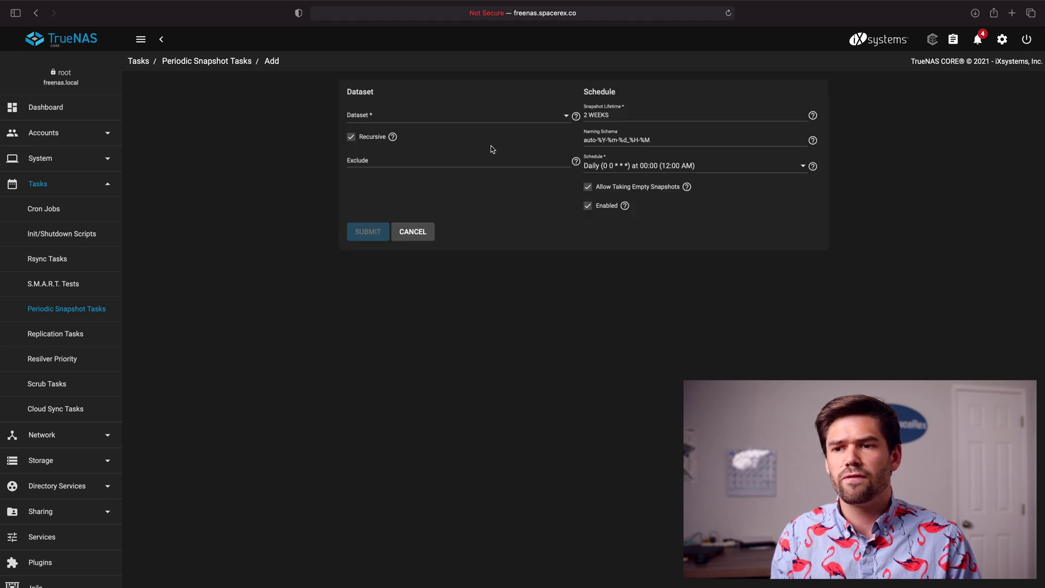
left_click(451, 116)
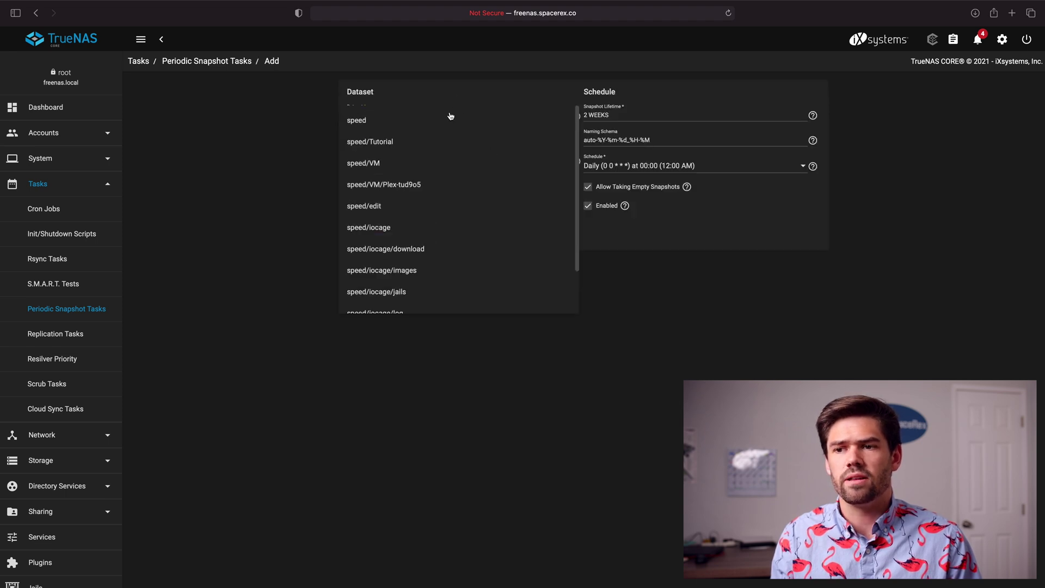
left_click(382, 151)
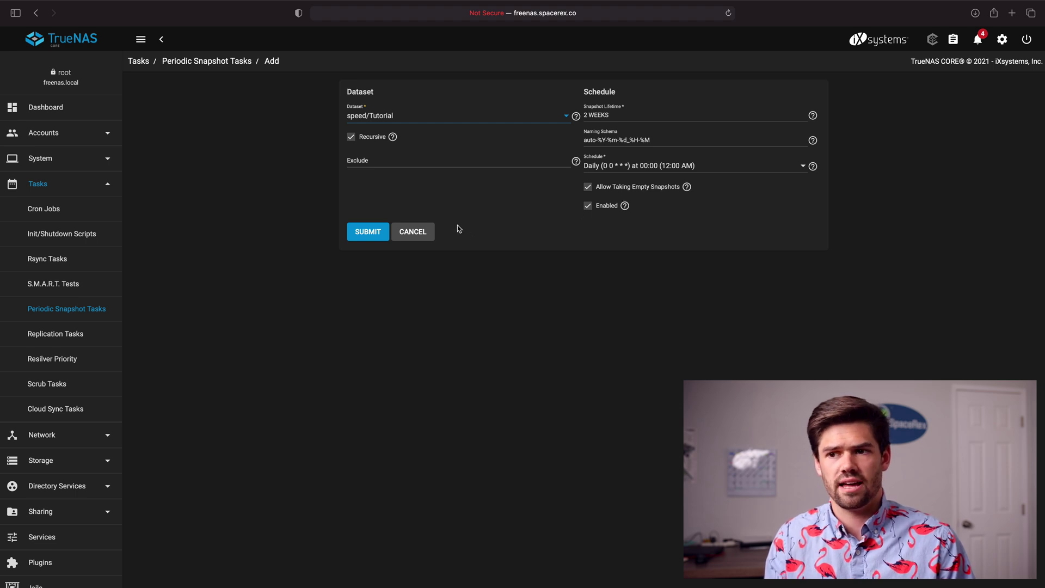
left_click(368, 233)
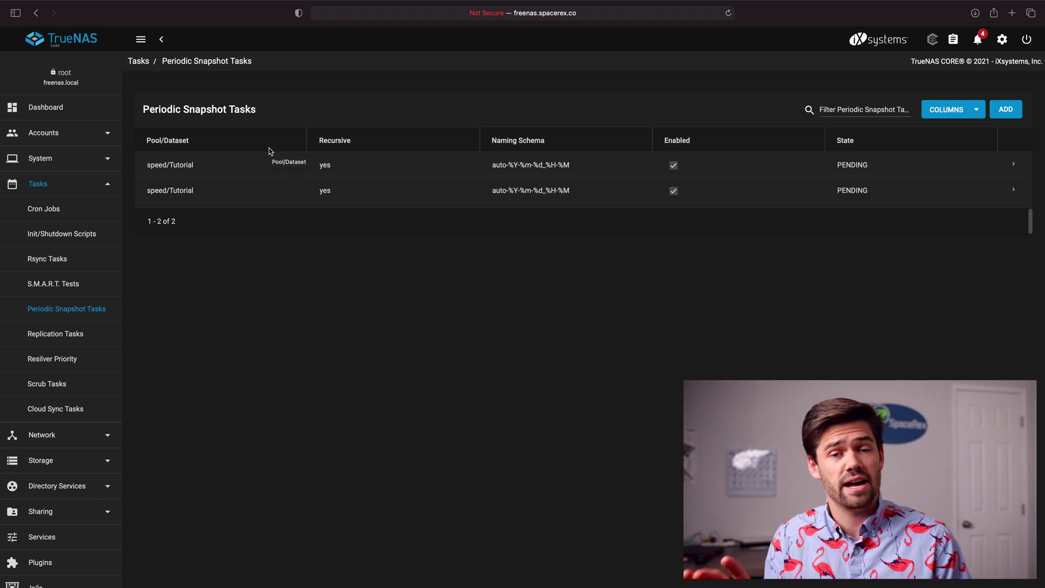
Expand both speed/Tutorial tasks to verify their 2 days and 2 weeks retention
left_click(1014, 164)
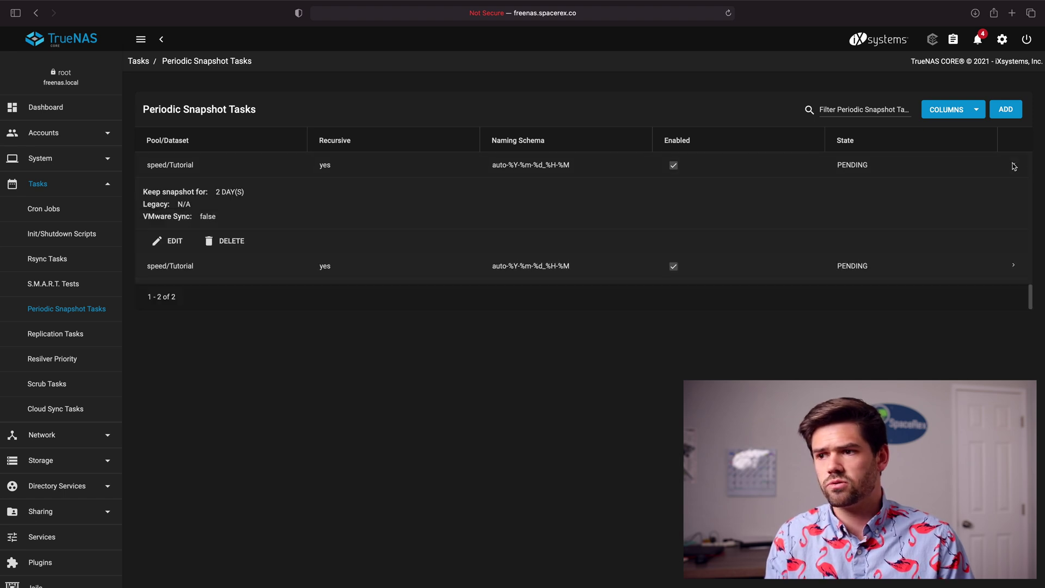
left_click(1014, 266)
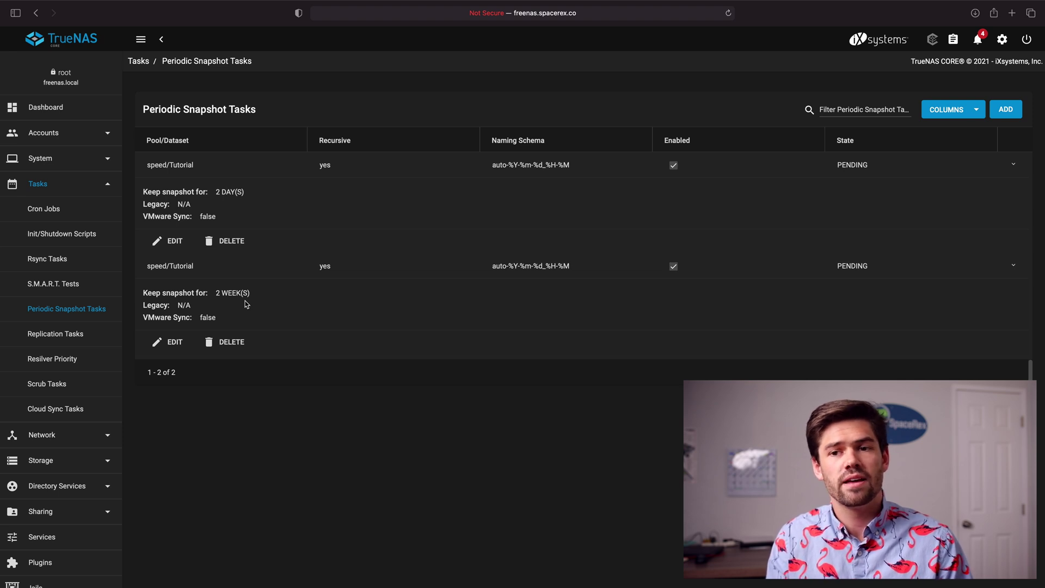
left_click(55, 333)
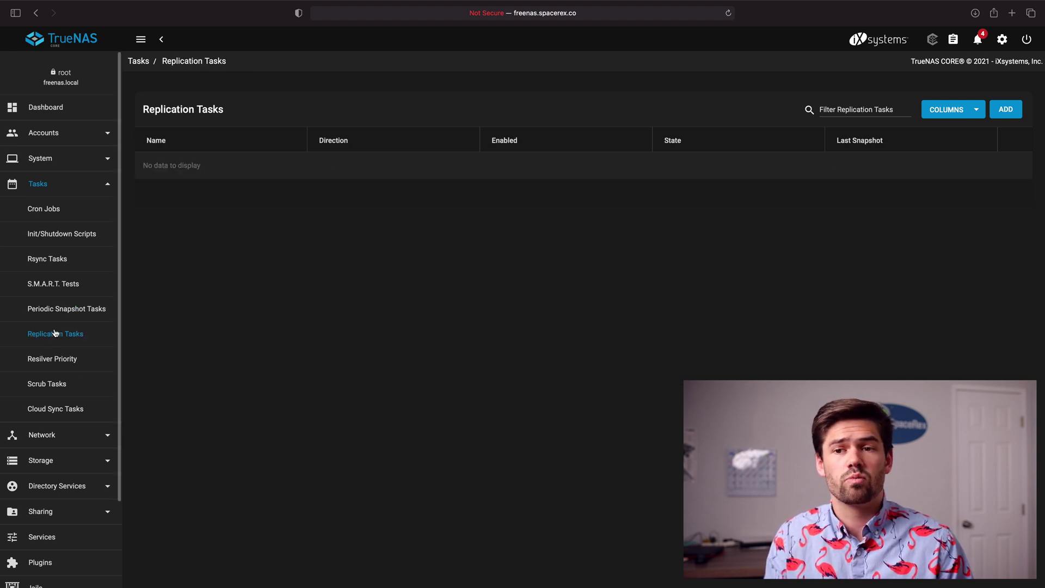